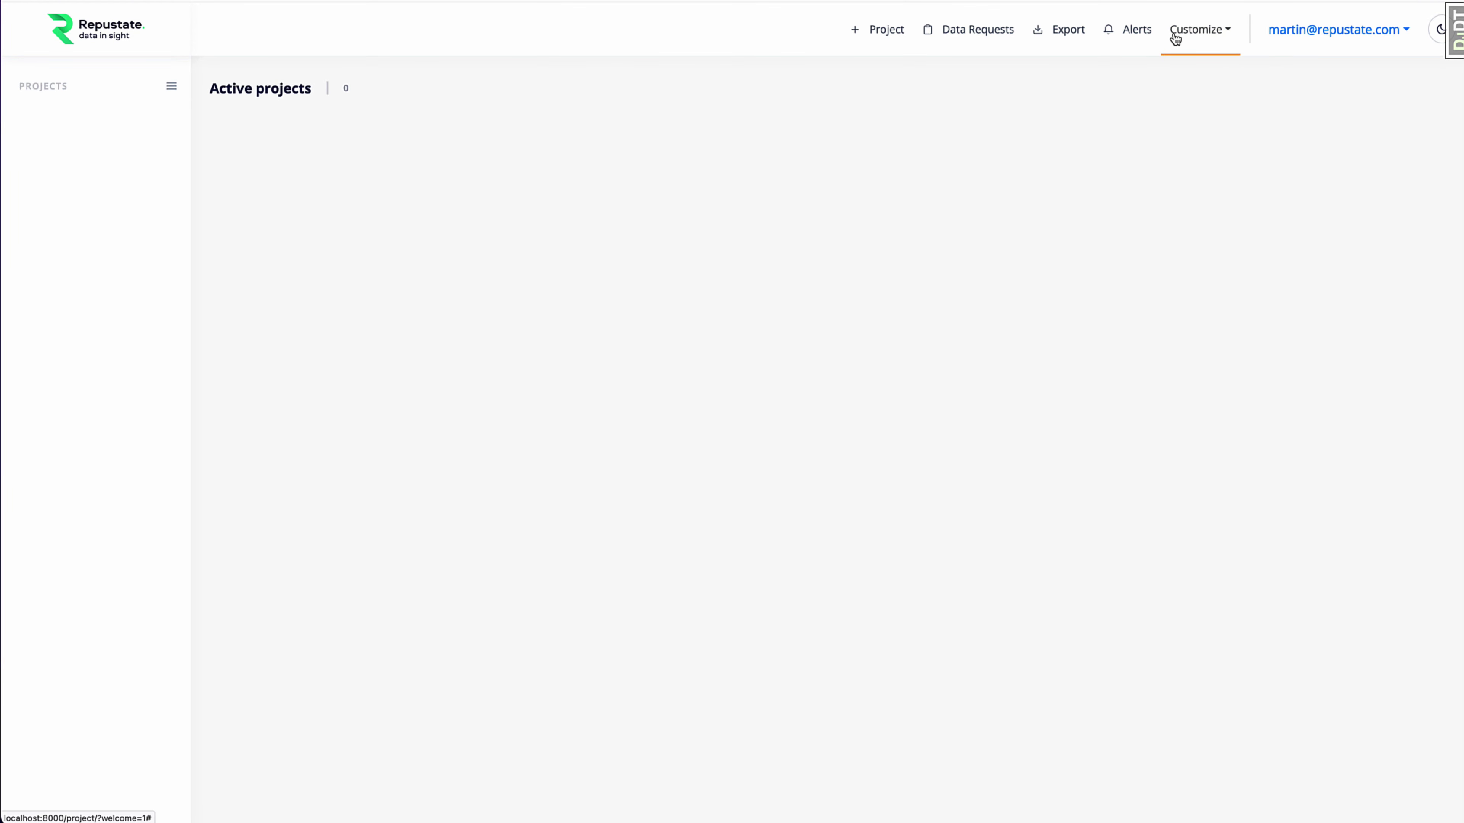
Go to the Aspect List page under Customize > Aspects.
left_click(1176, 39)
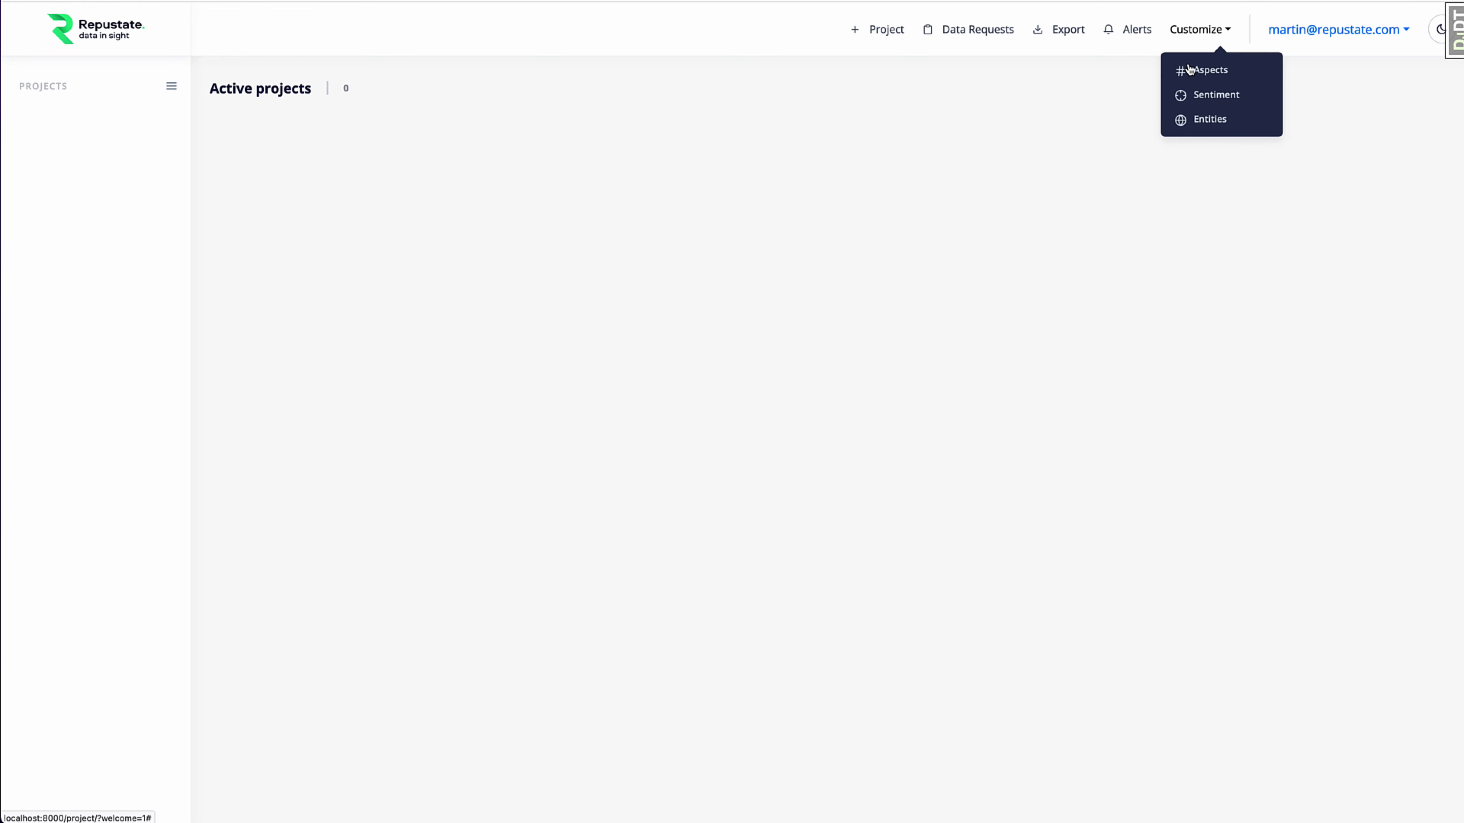
left_click(1191, 65)
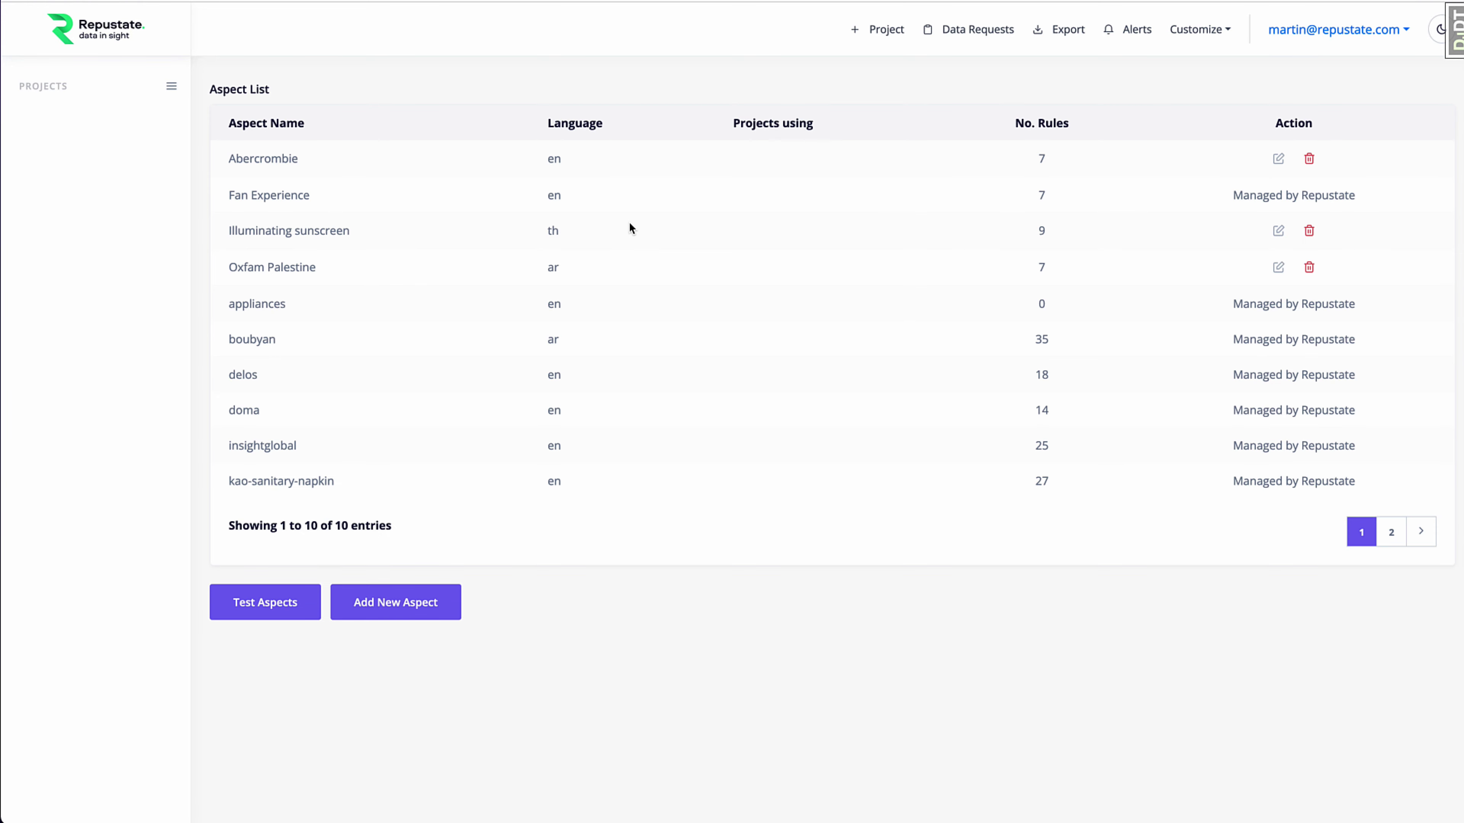
Open the aspect tester and choose the restaurant aspect model.
left_click(299, 597)
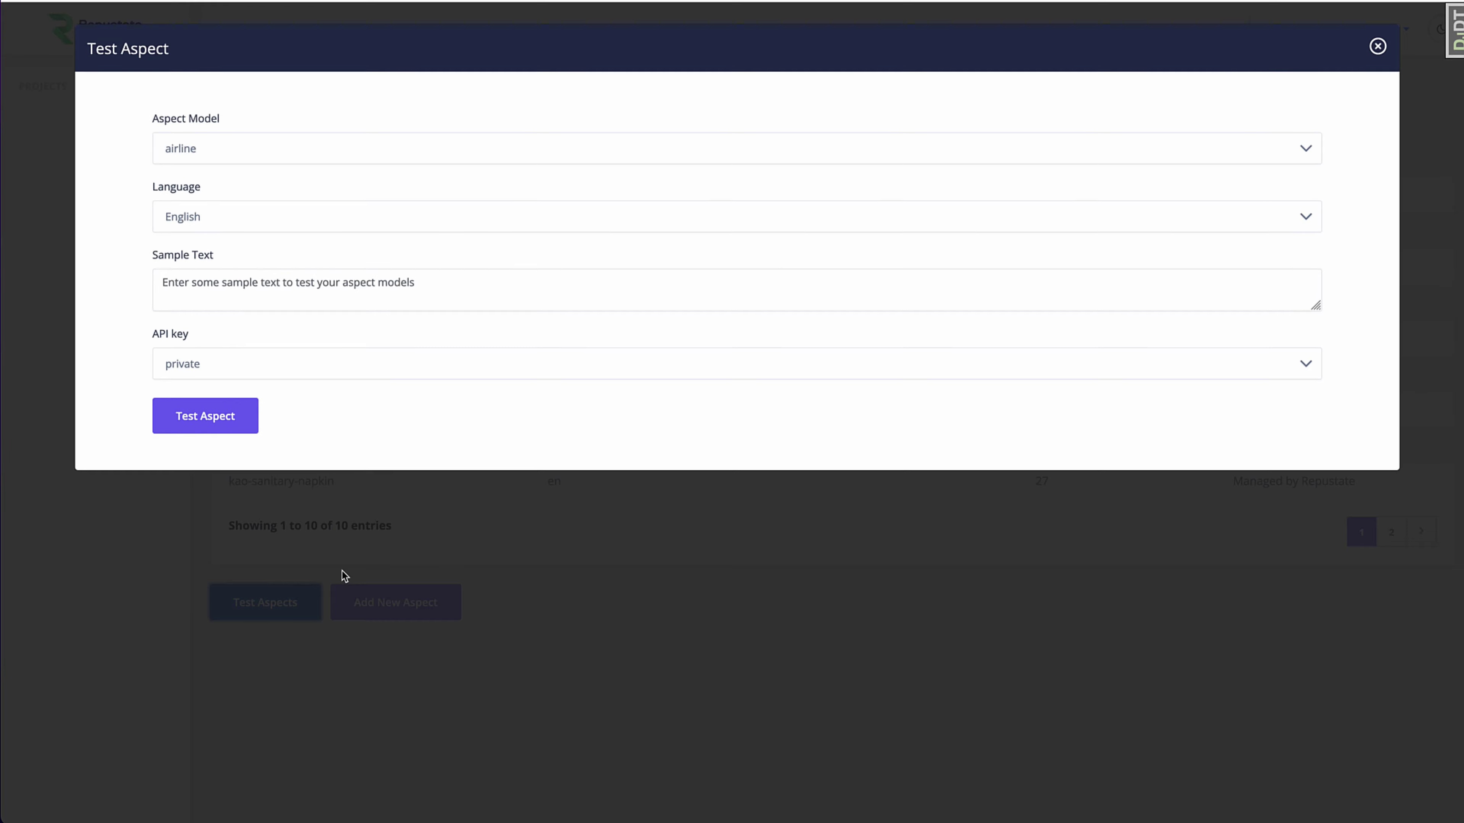
left_click(263, 148)
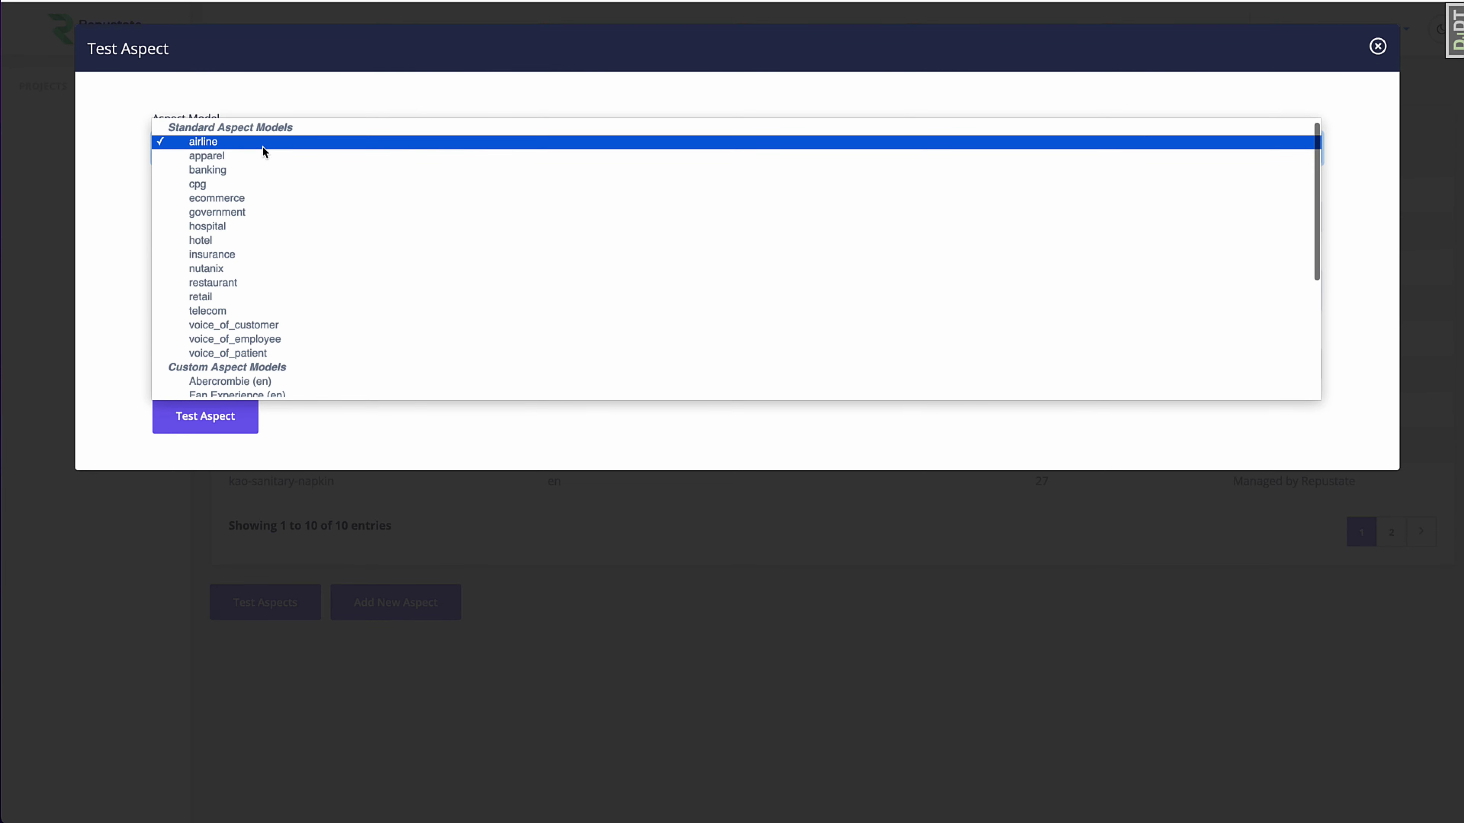
left_click(277, 282)
Test 'I loved the coffee. But I thought it was too expensive' and review the scores.
left_click(266, 291)
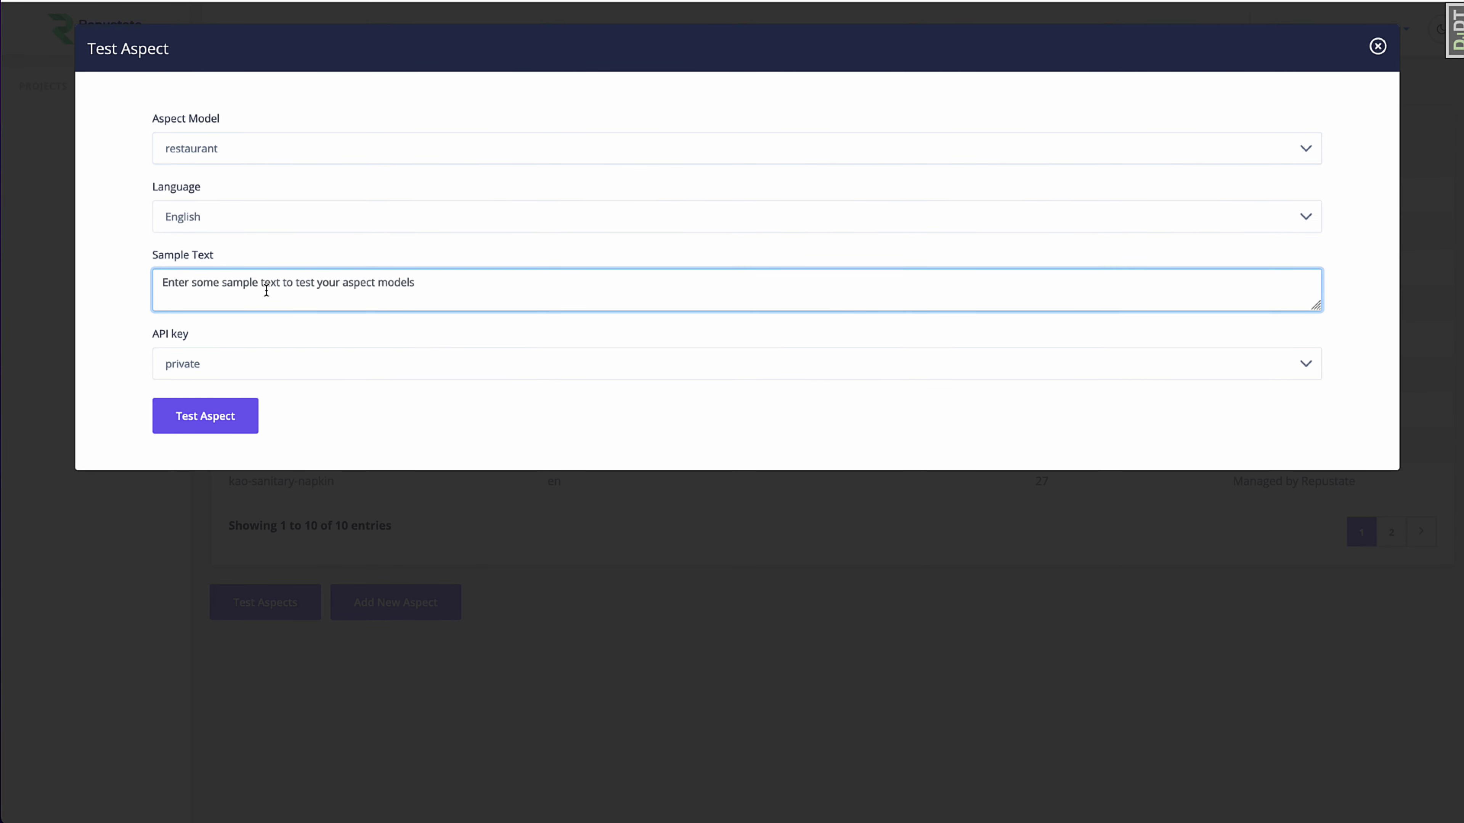
type("I loved t")
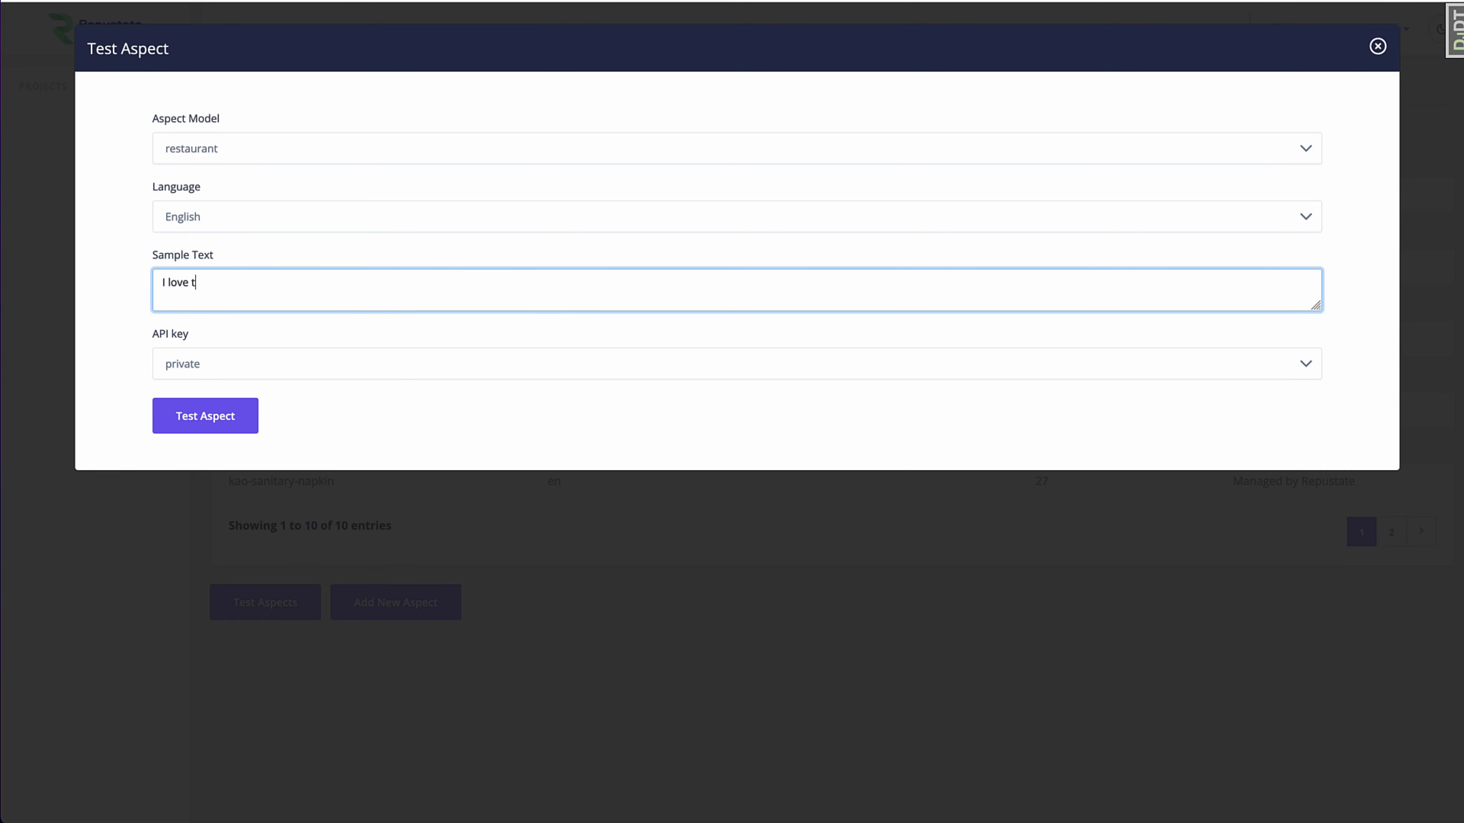
key("BackSpace")
key("BackSpace")
type("d the coffee. But I thought it was too expe")
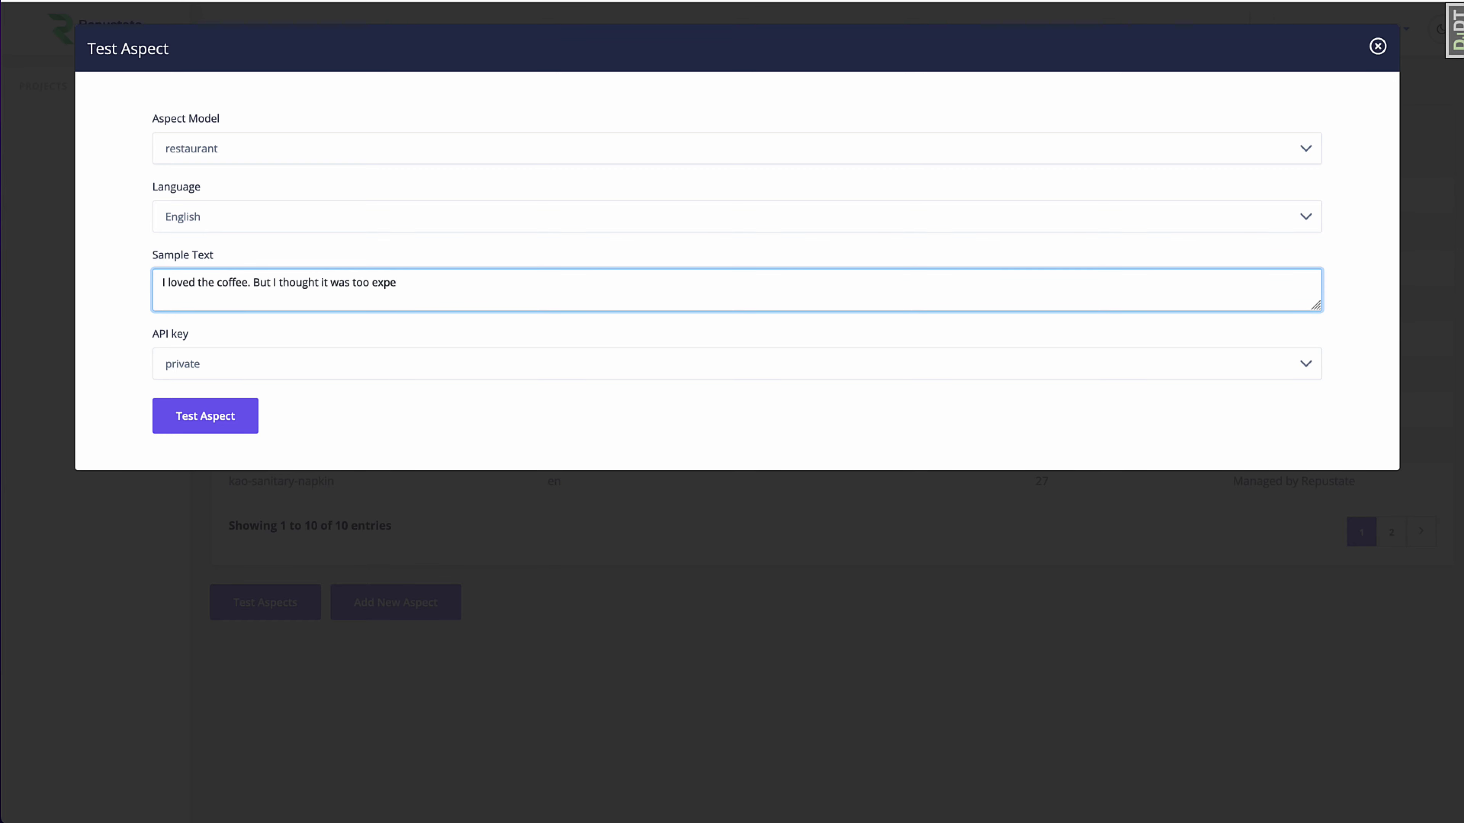
type("nsive")
left_click(208, 415)
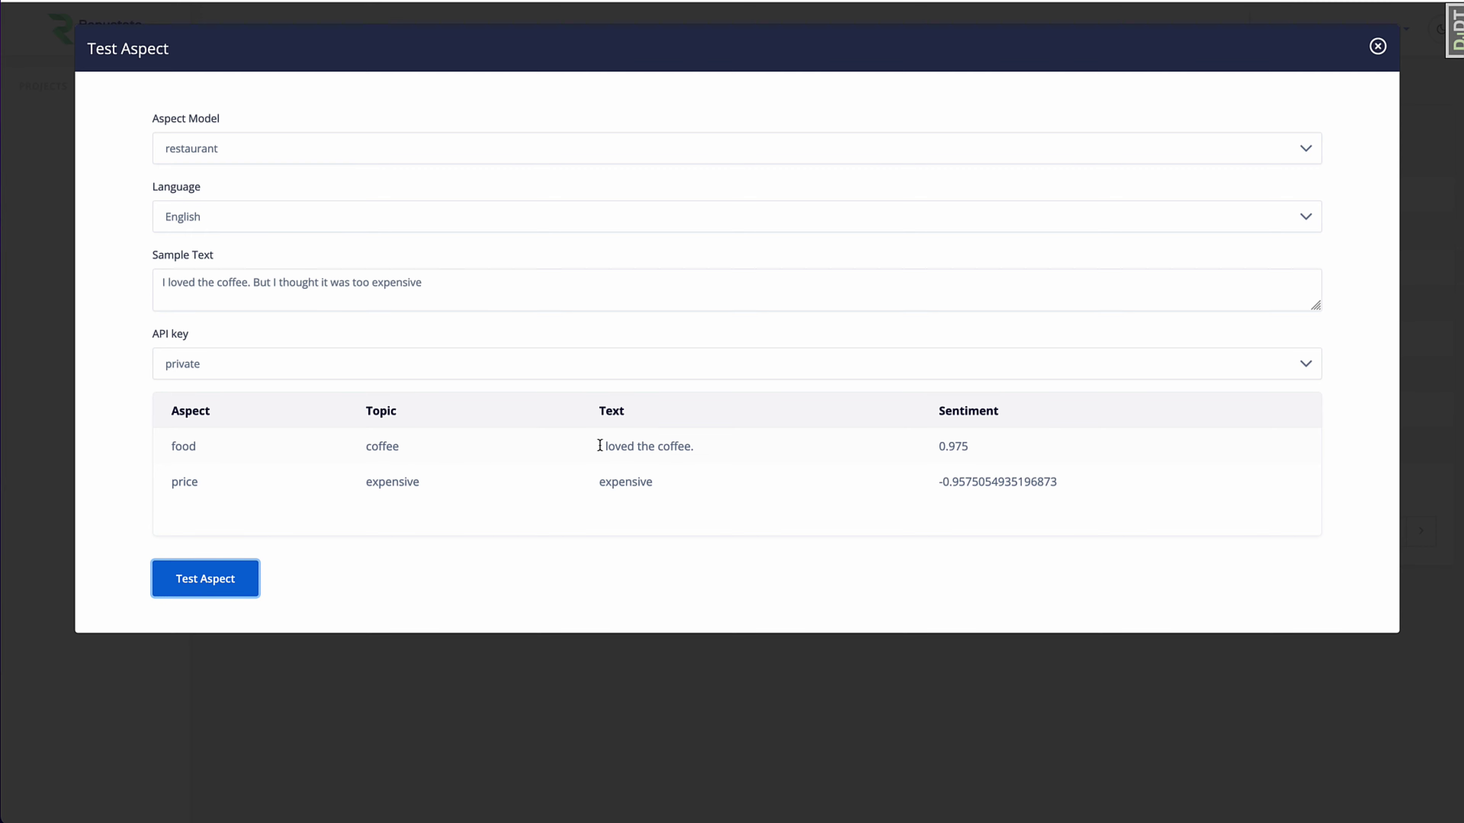
left_click_drag(974, 451, 1078, 483)
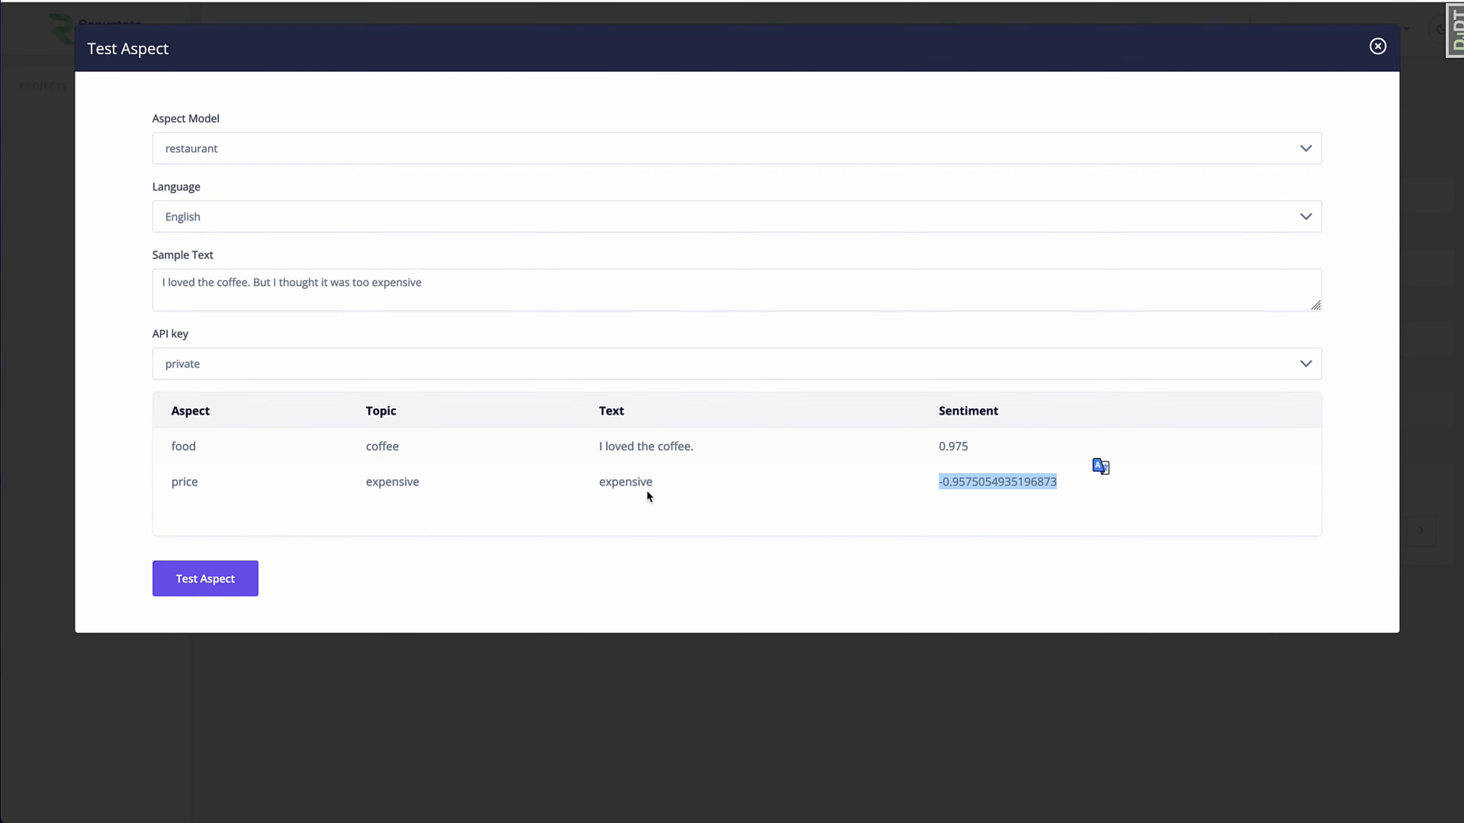
left_click(648, 496)
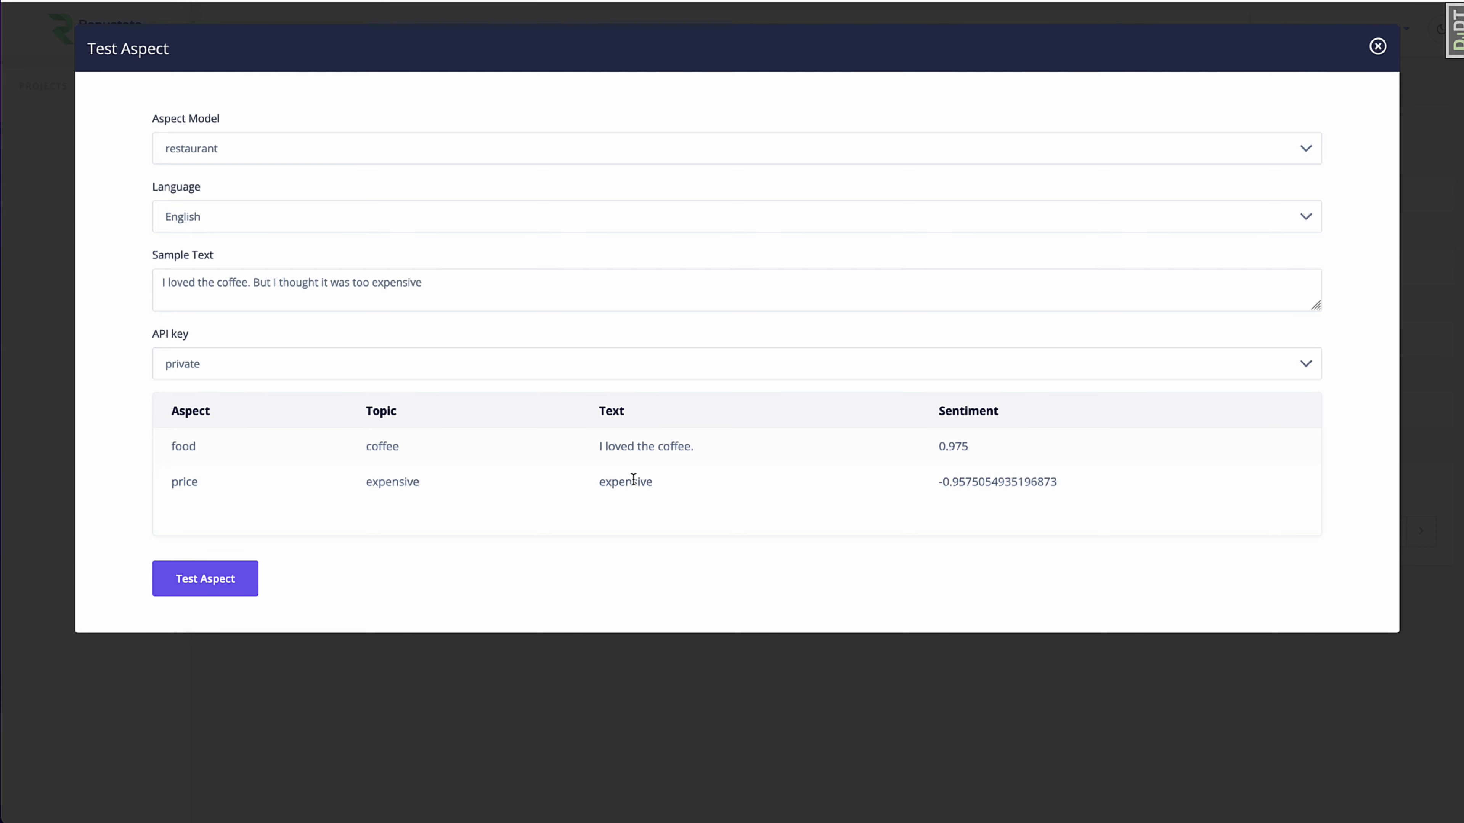
Close the tester and open a blank Create Aspect Model form from the aspect list.
left_click(1372, 49)
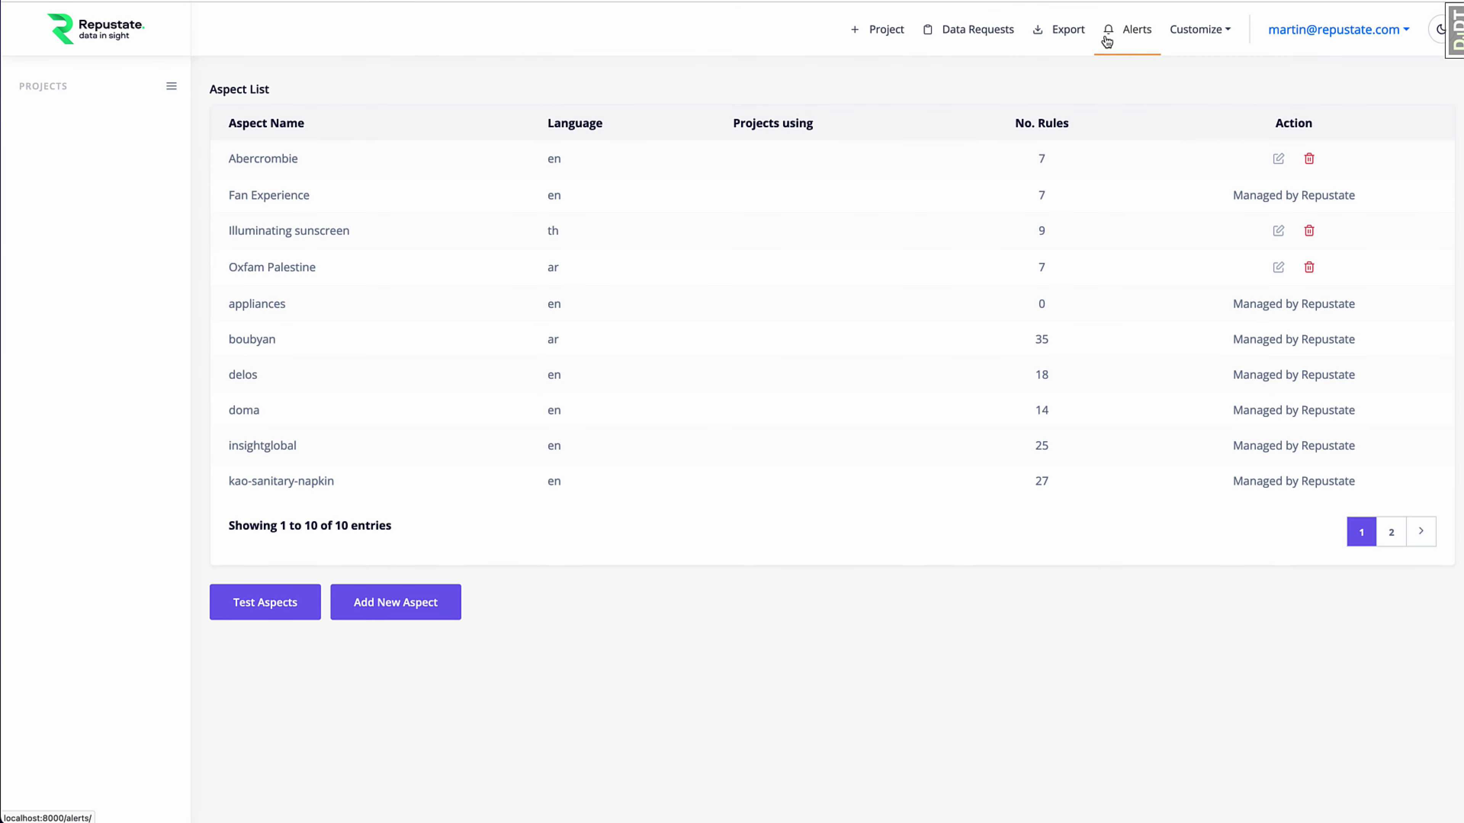
left_click(1200, 29)
left_click(1203, 74)
left_click(374, 610)
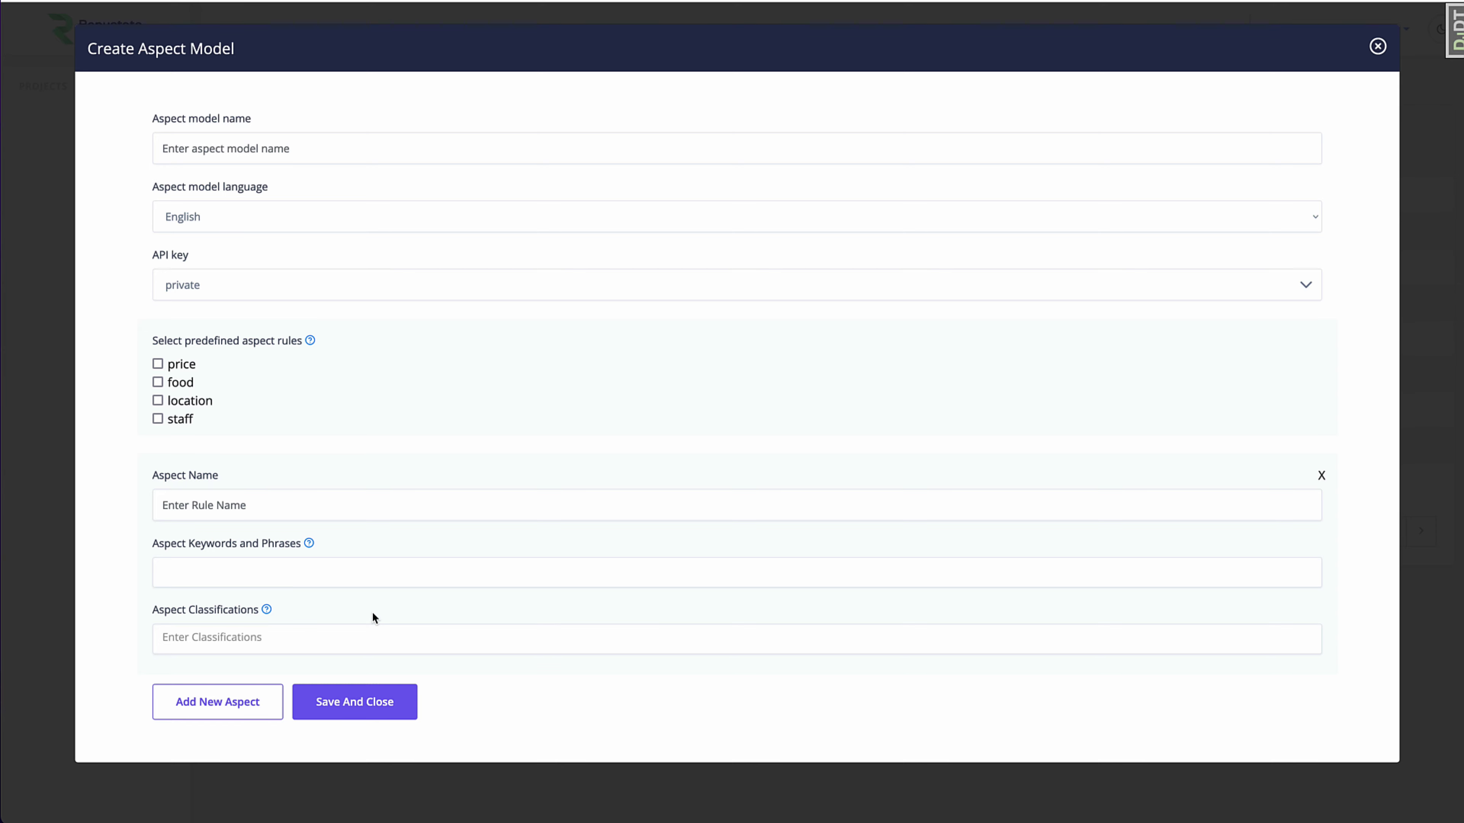
Name the model 'Current Events' and its first aspect 'Politics'.
left_click(267, 150)
type("Current")
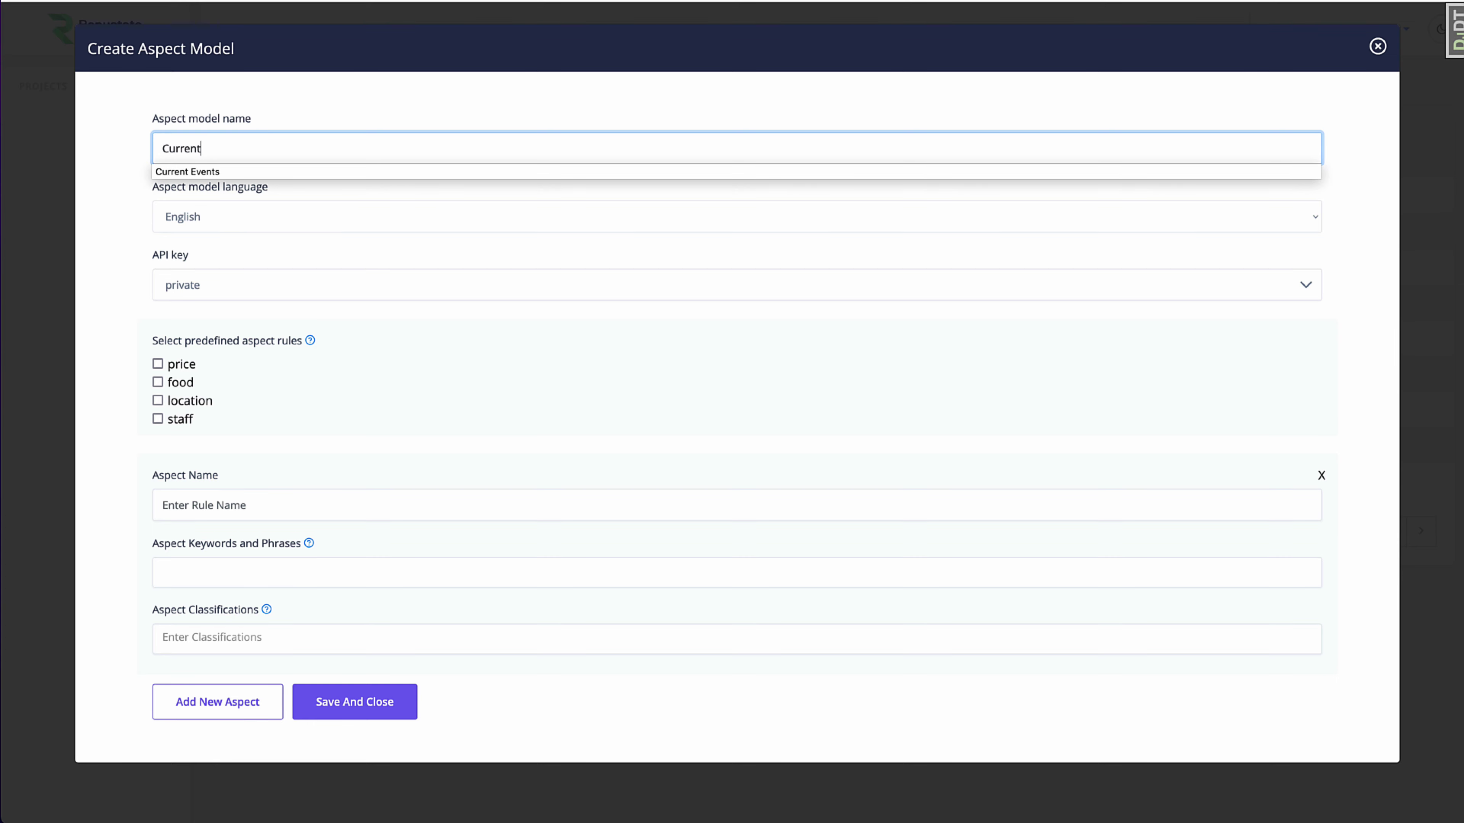
key("Down")
key("Return")
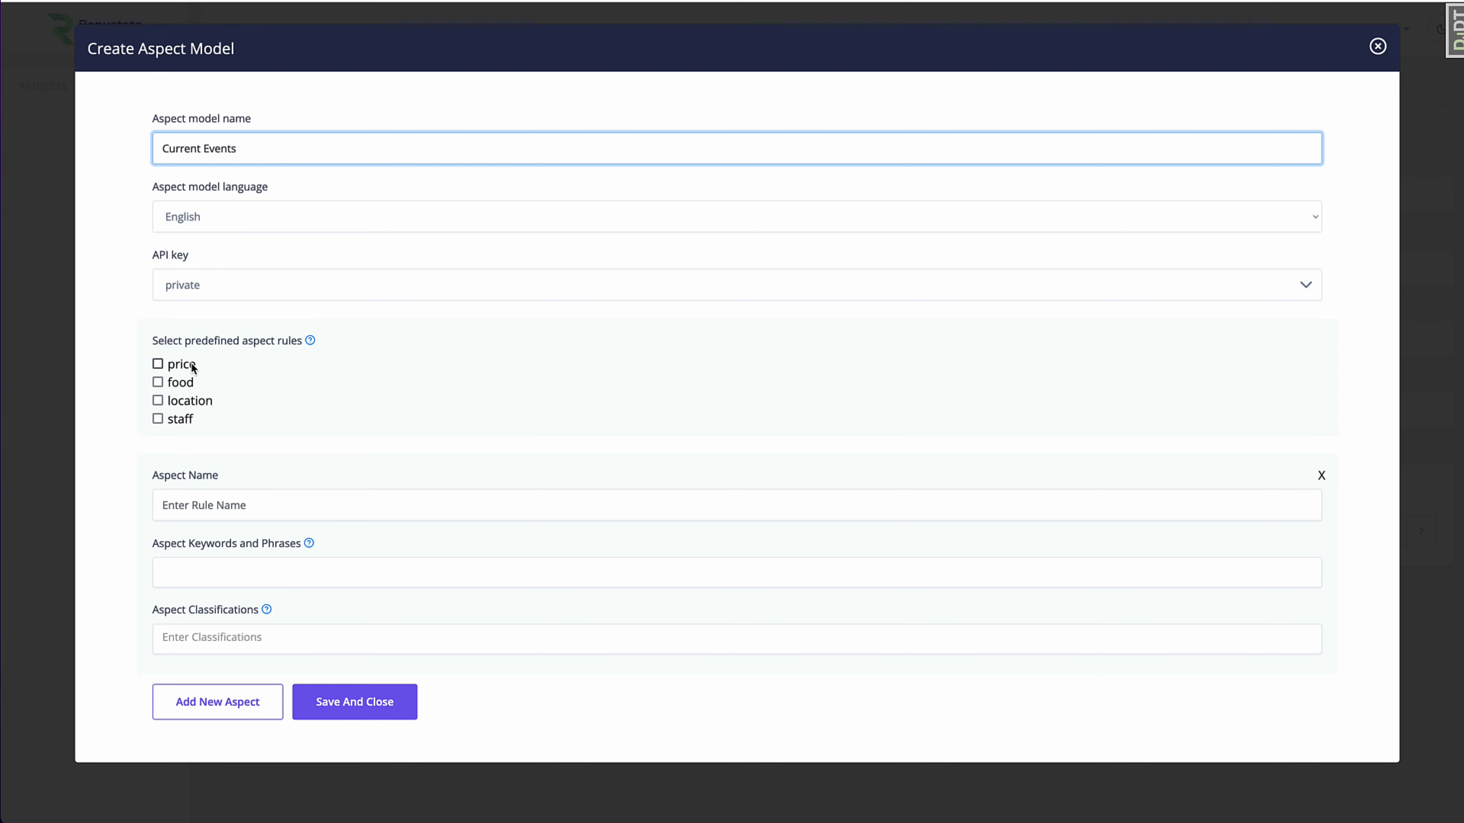
left_click(212, 502)
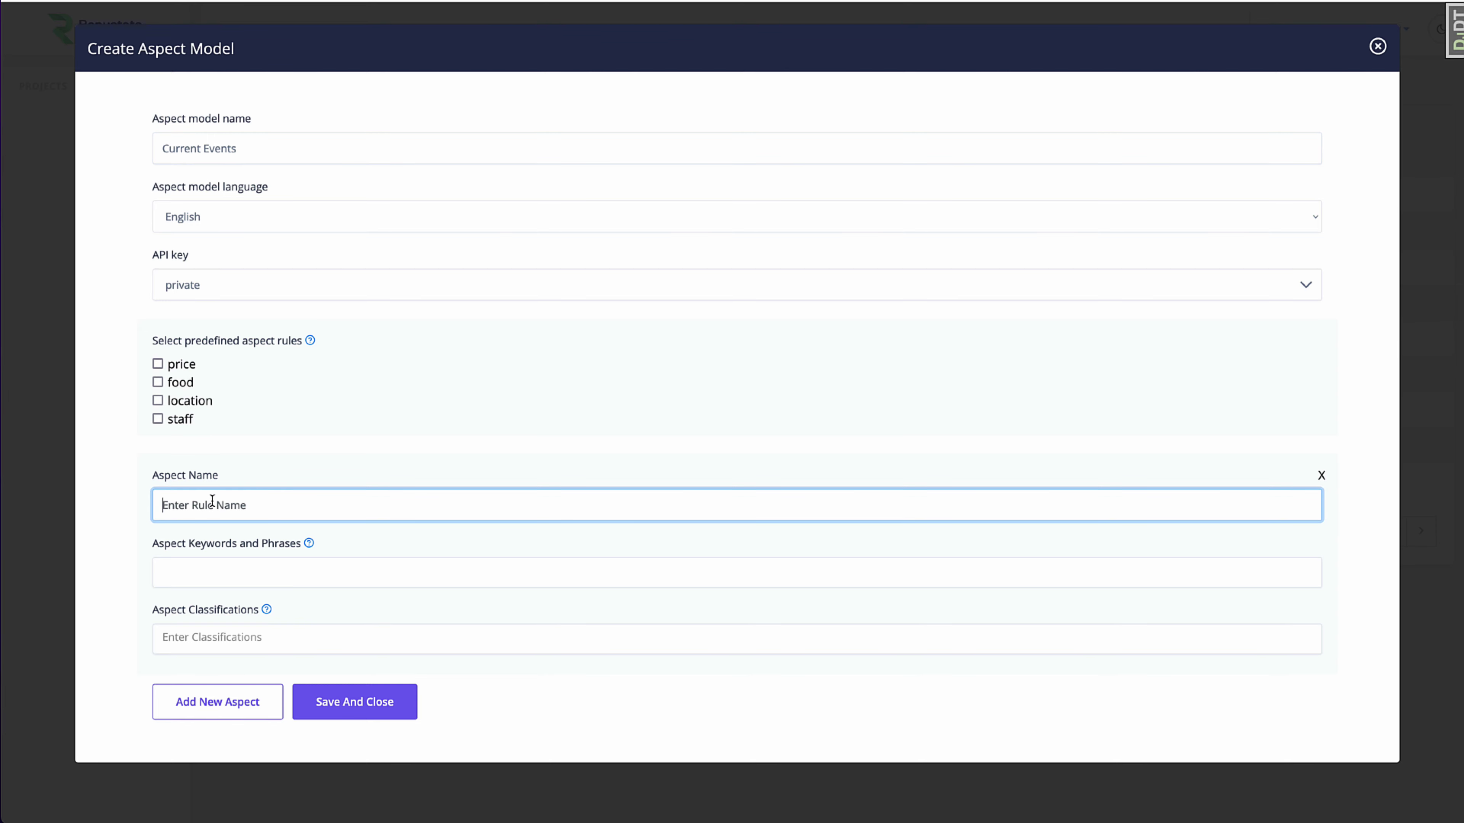
type("Pol")
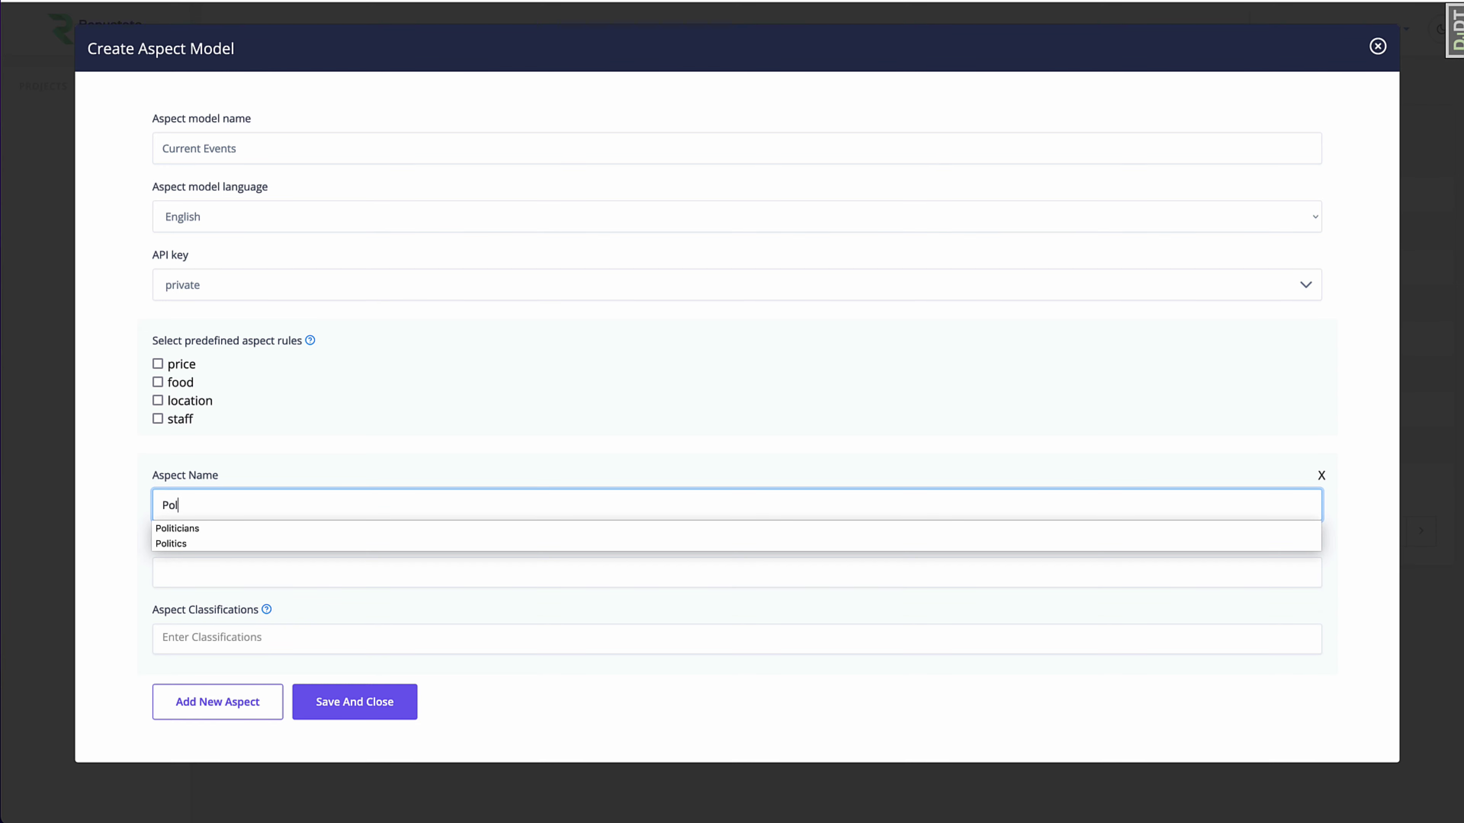
key("Down")
key("Down")
key("Return")
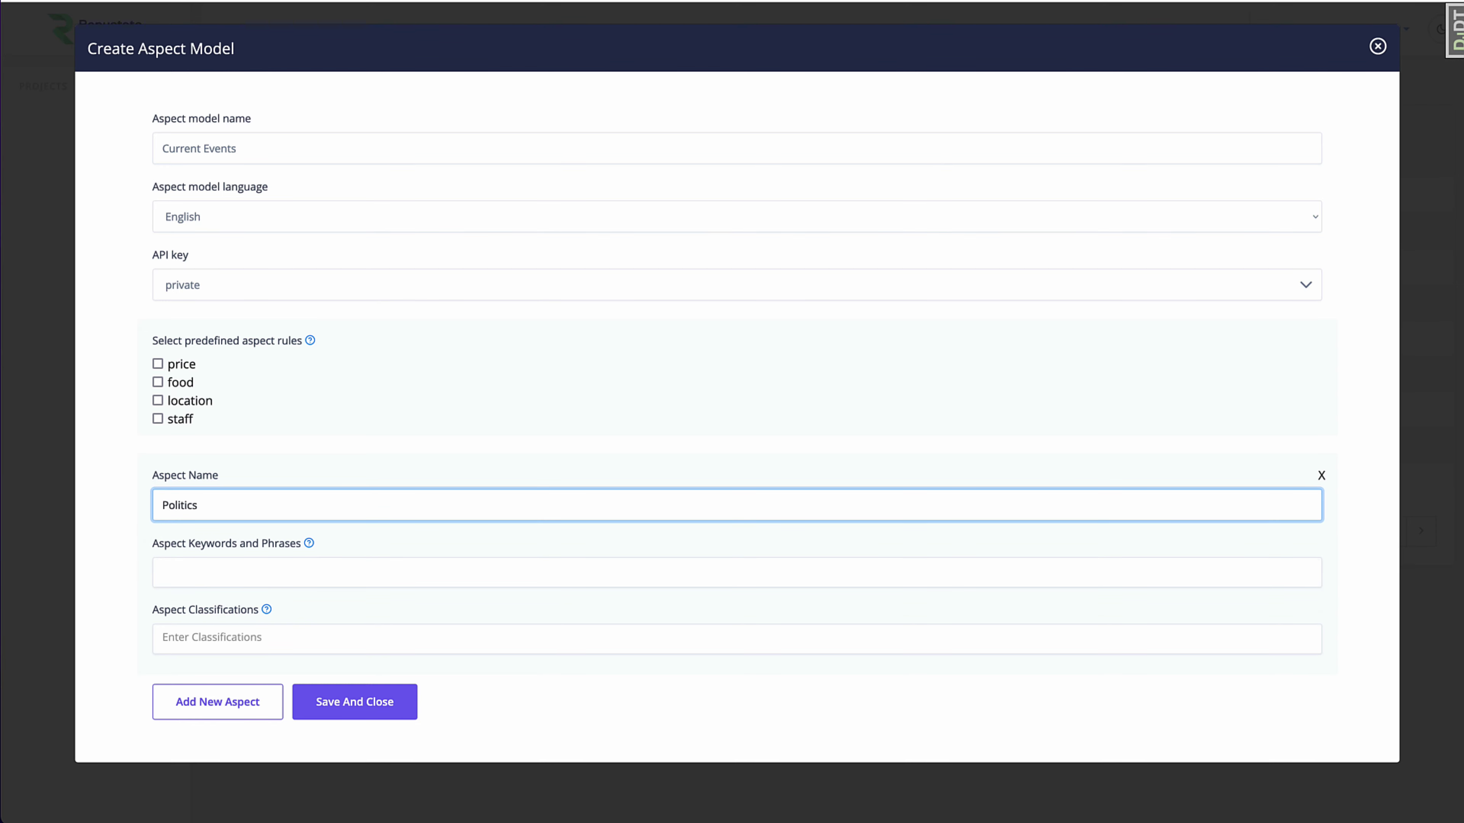
Give Politics the classifications Org.political_movement, Event.political, Org.political_party and Person.politician.
left_click(237, 646)
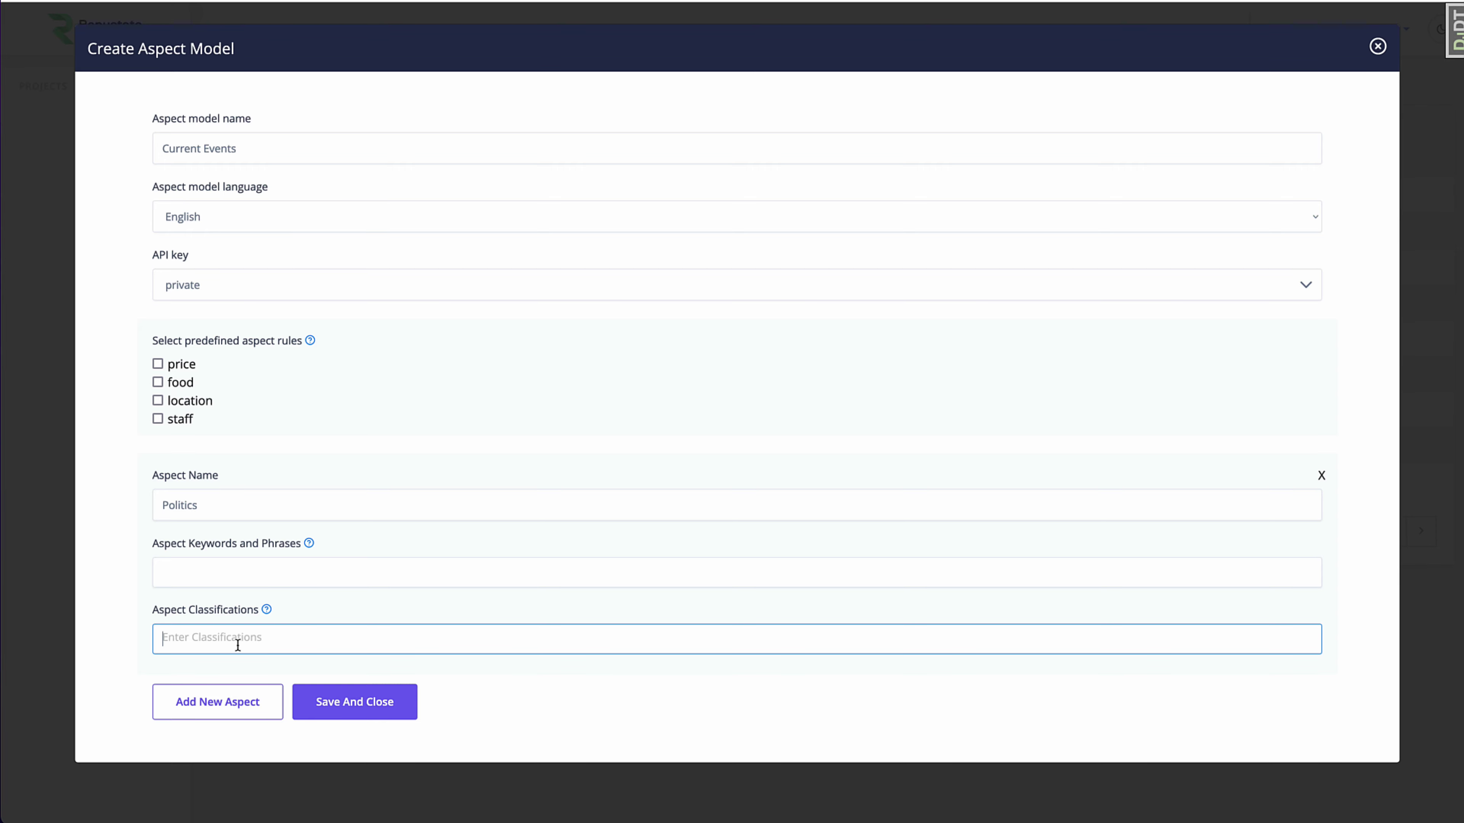
type("poli")
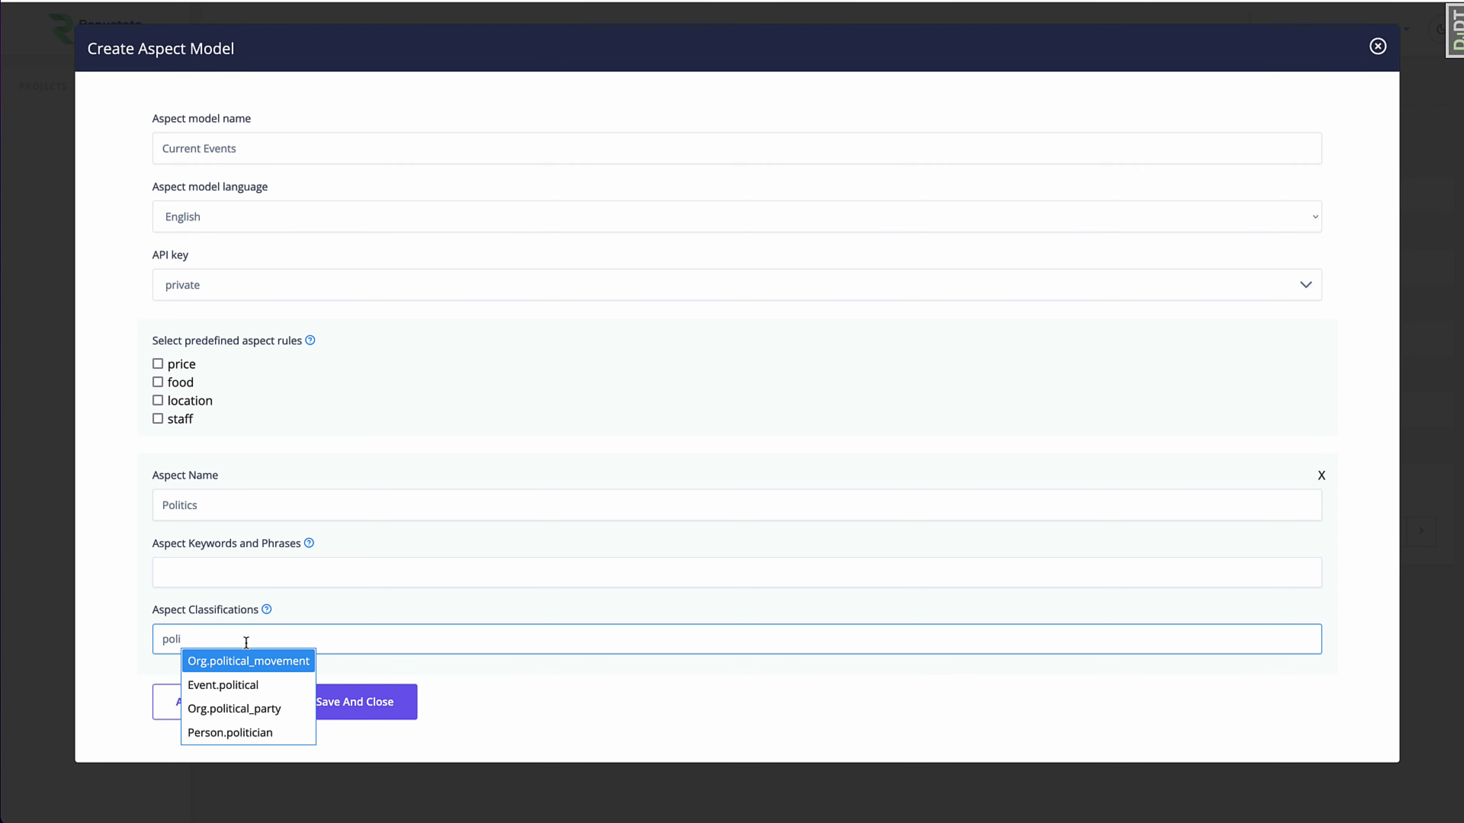
left_click(256, 662)
left_click(328, 661)
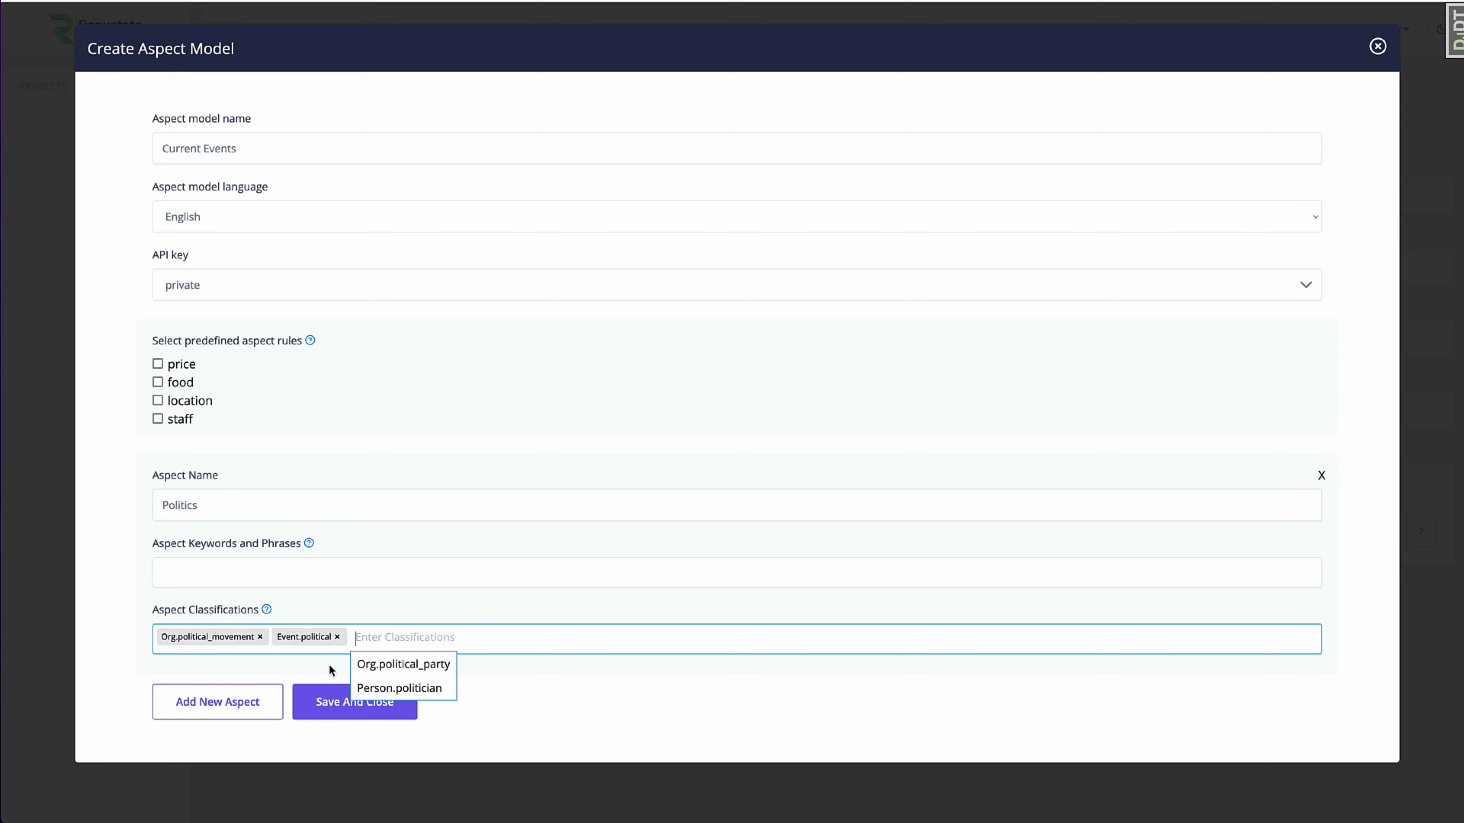
left_click(391, 663)
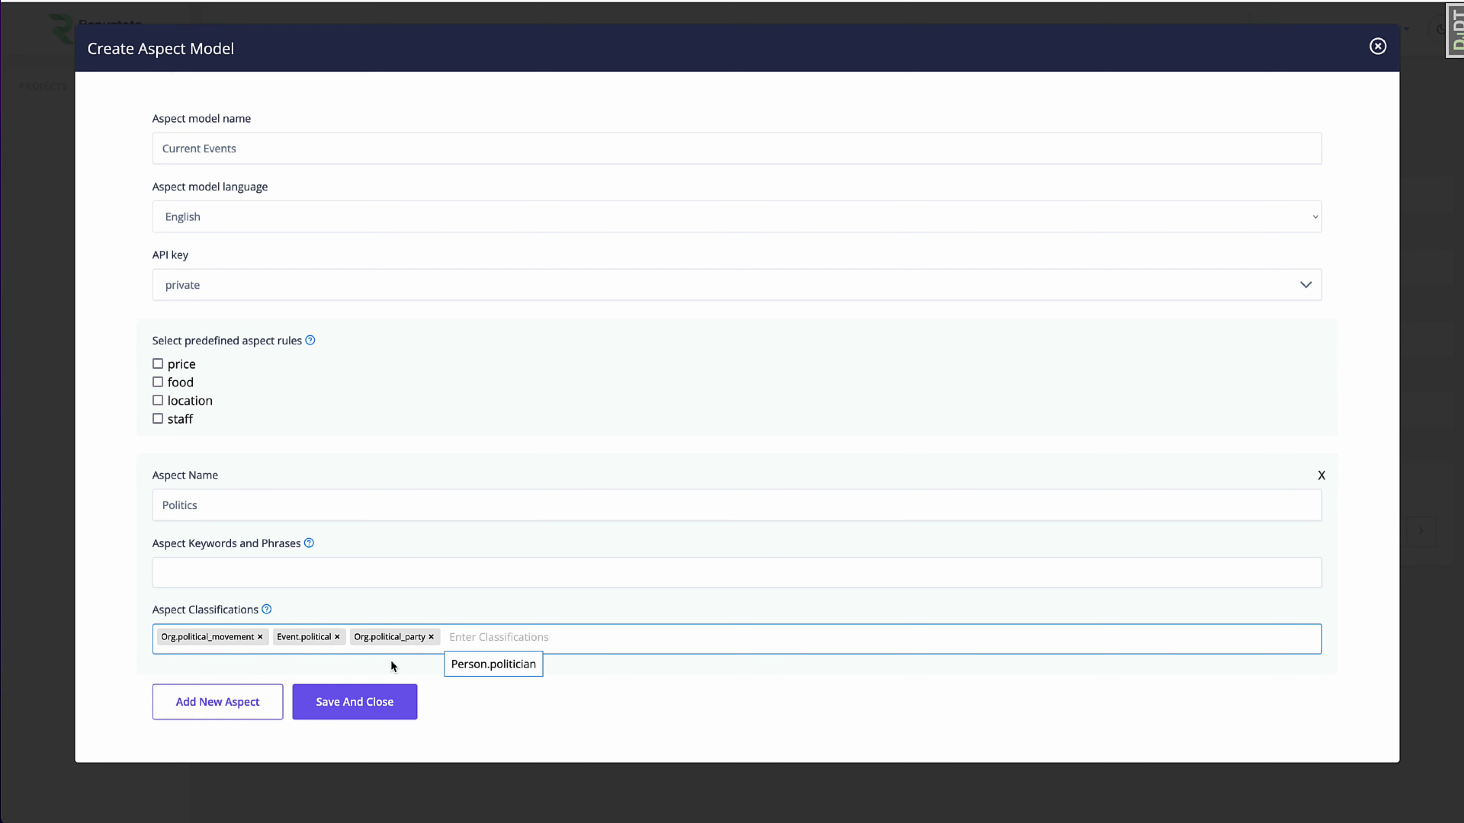
left_click(501, 664)
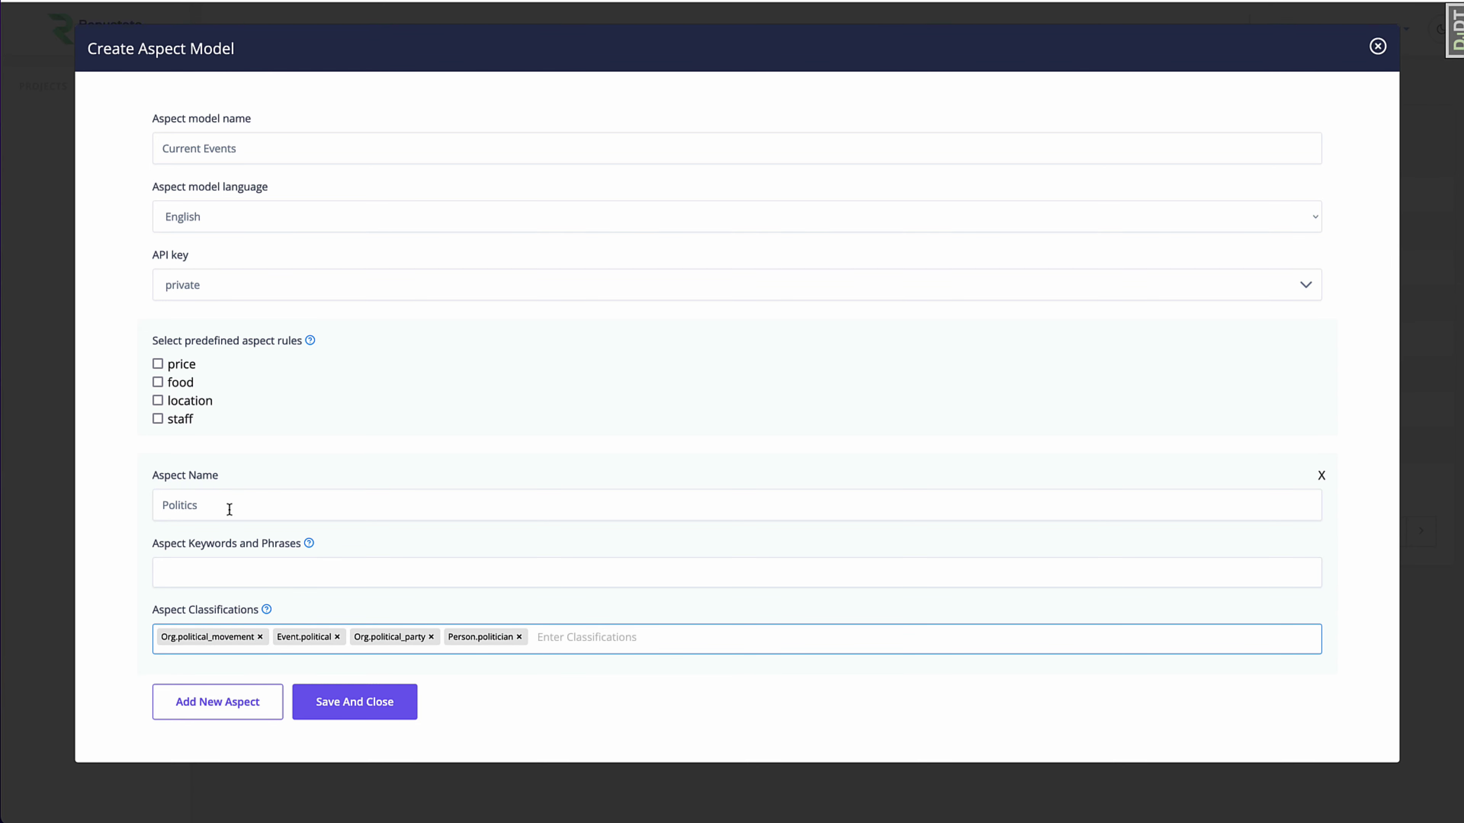
Add a second, blank aspect entry below Politics.
left_click_drag(231, 511, 147, 507)
left_click(247, 507)
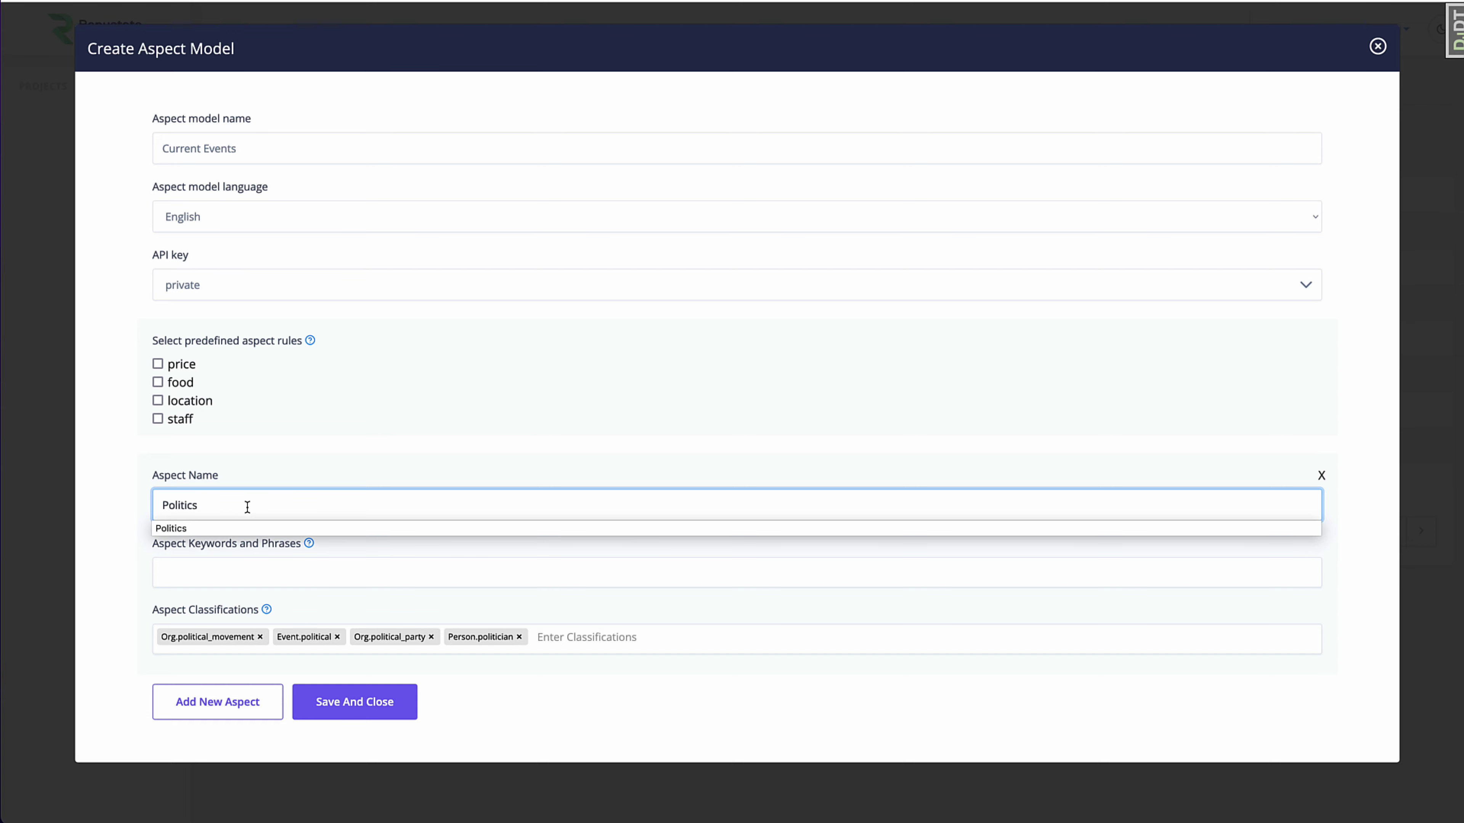
left_click(318, 447)
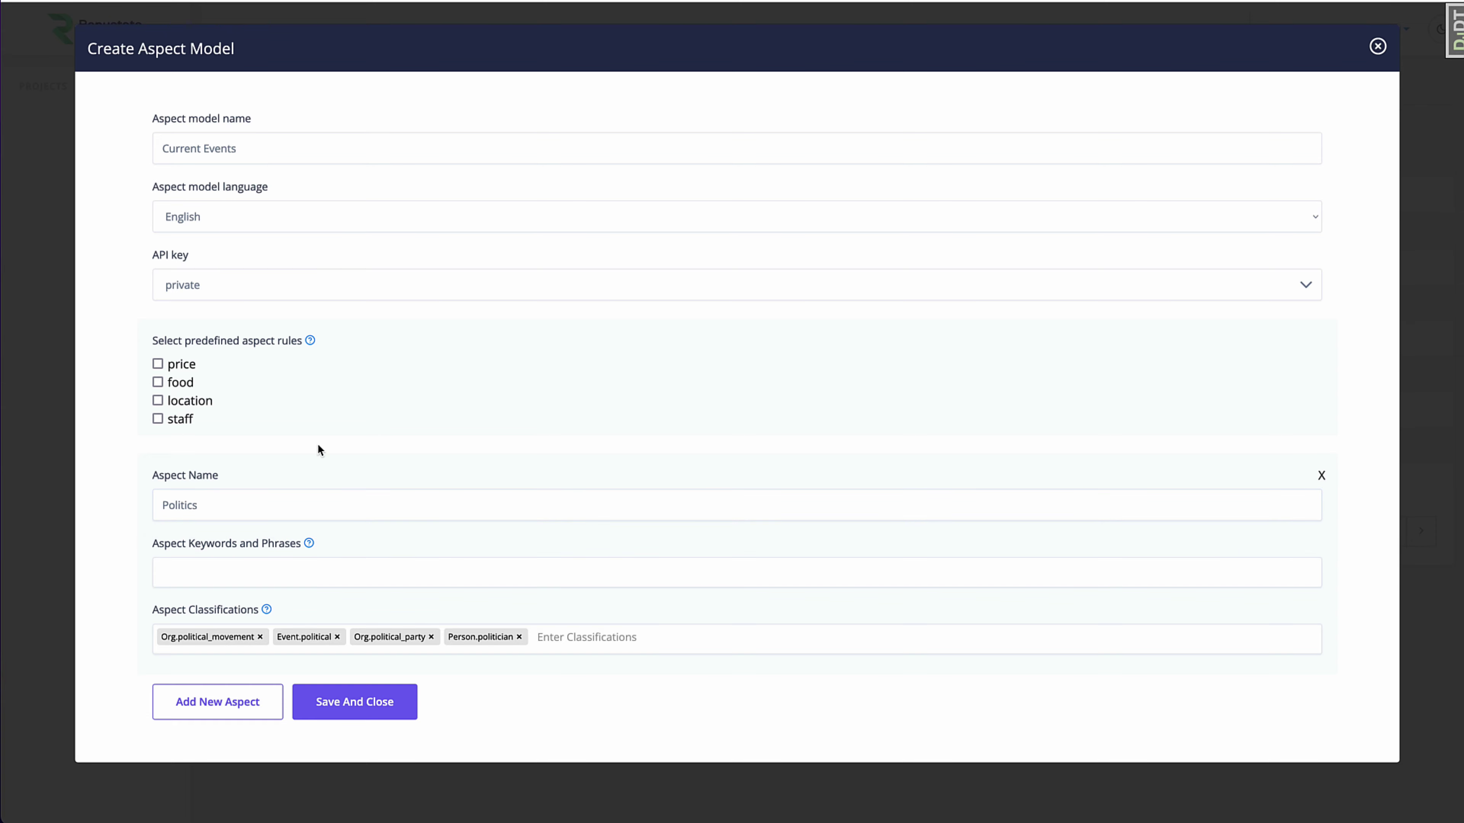
left_click(251, 715)
Name the second aspect 'Business' and give it the Org.business classification.
left_click(239, 554)
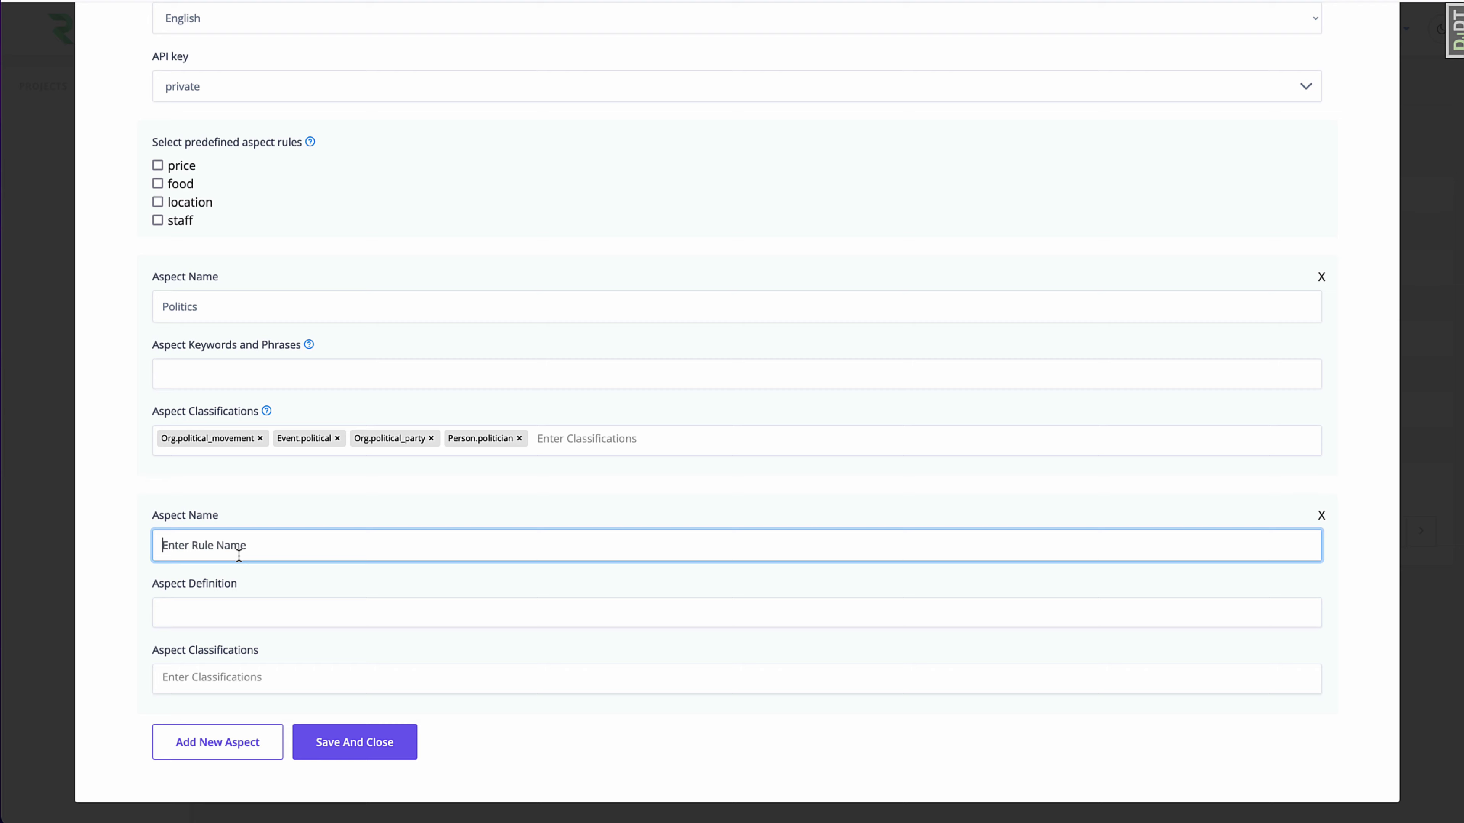
type("Business")
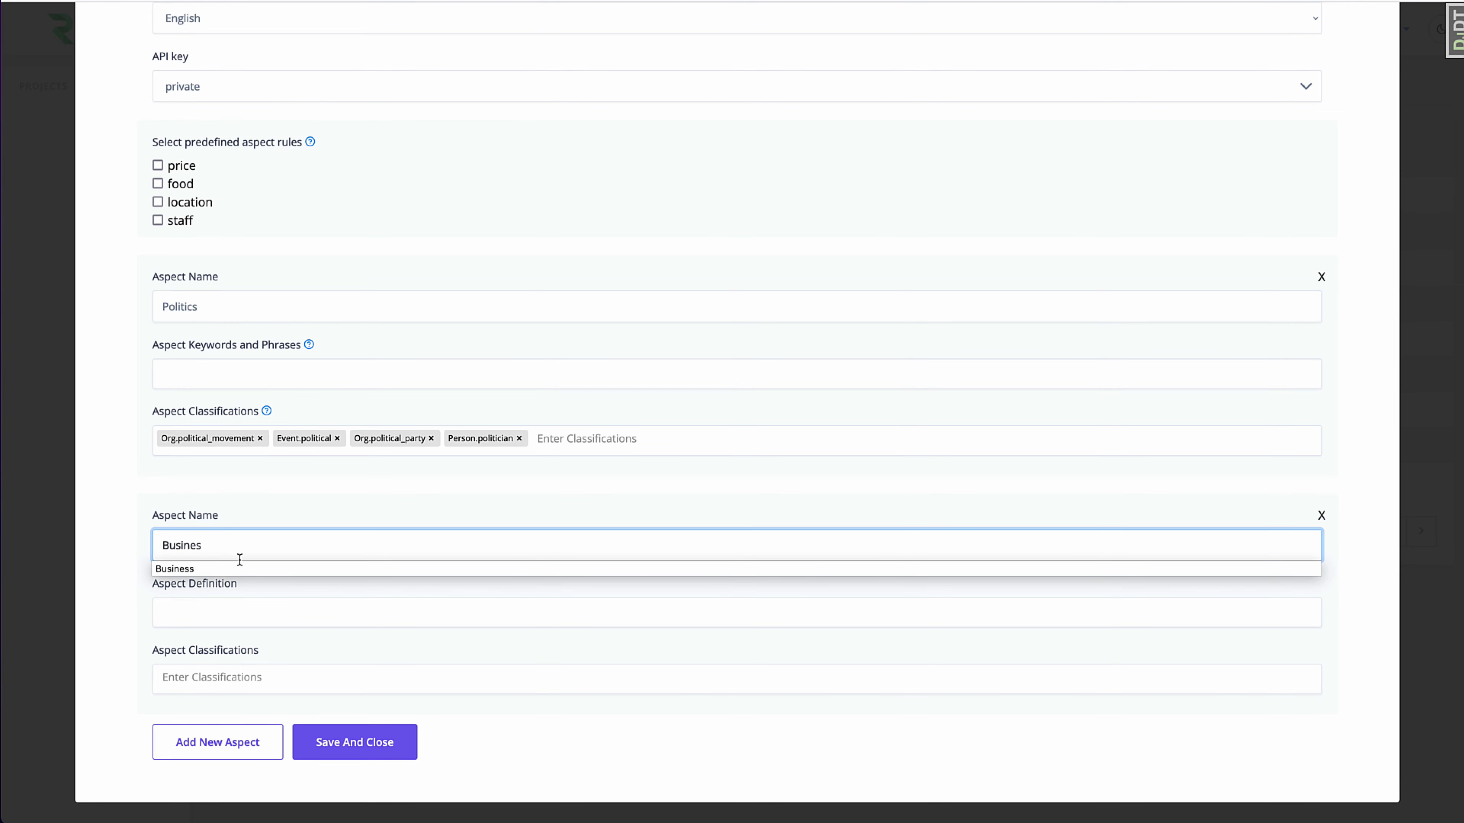
left_click(231, 570)
left_click(236, 677)
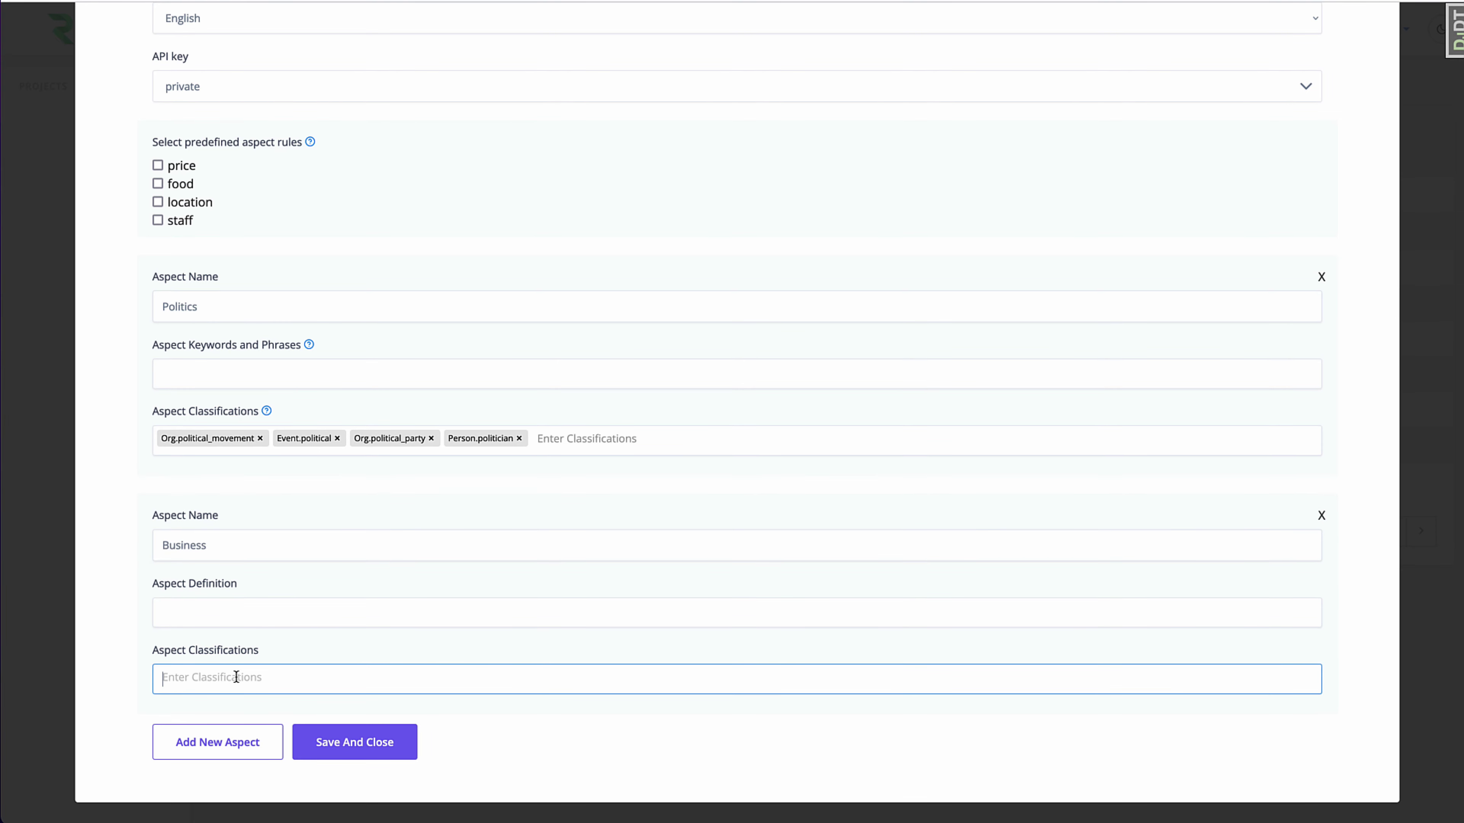
type("org.b")
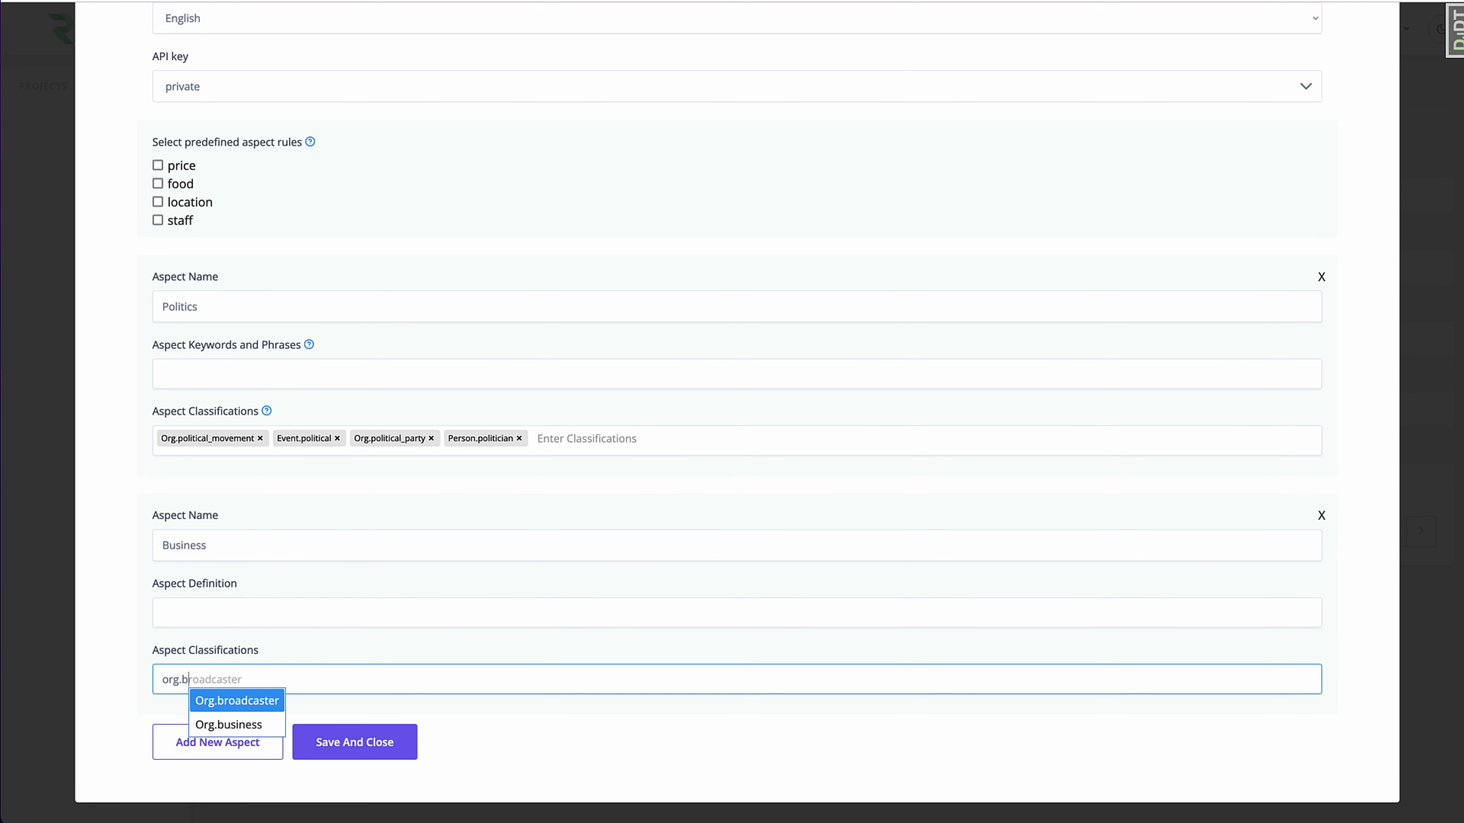
key("Down")
key("Return")
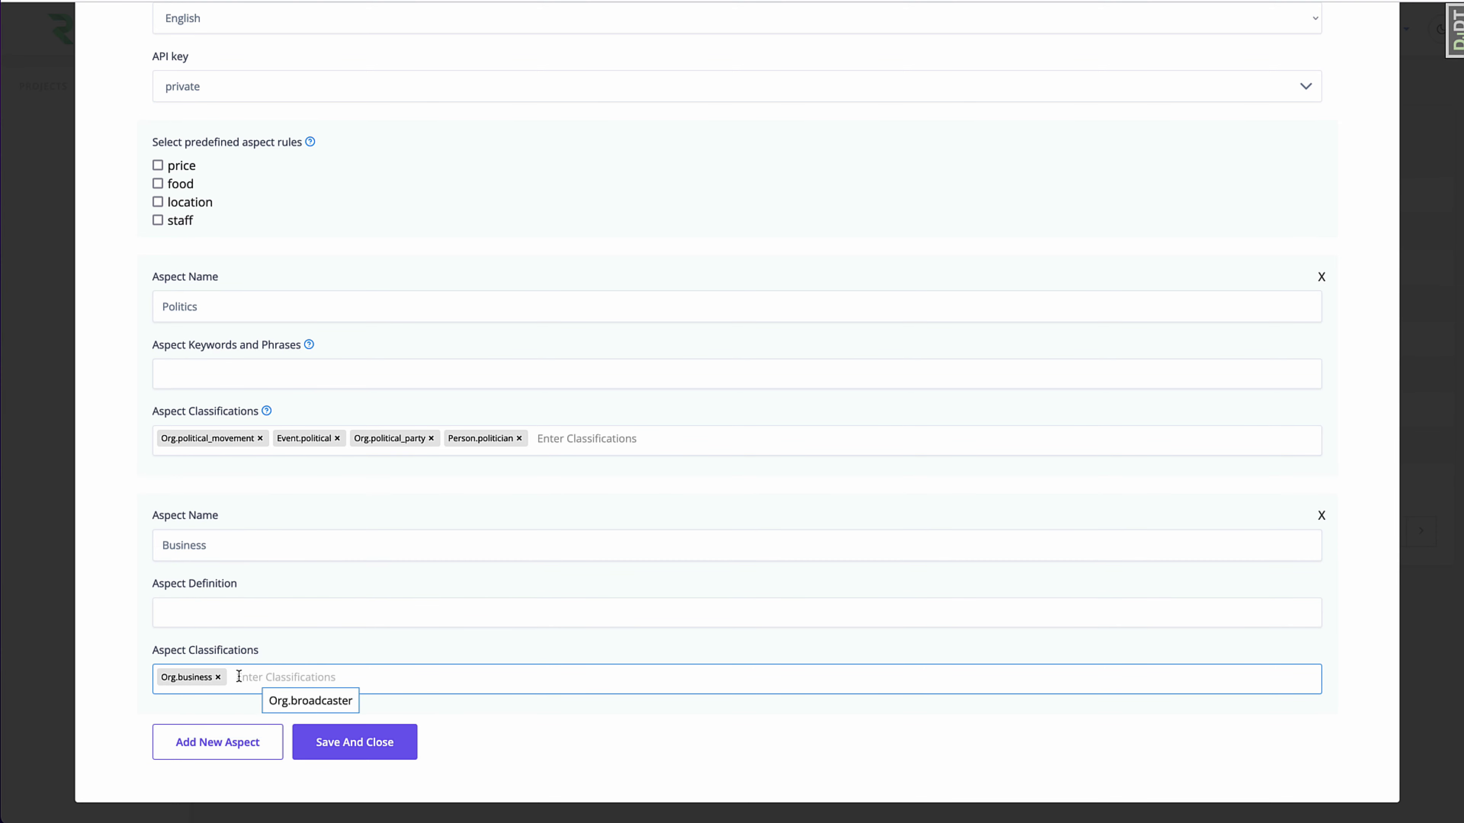
left_click(93, 638)
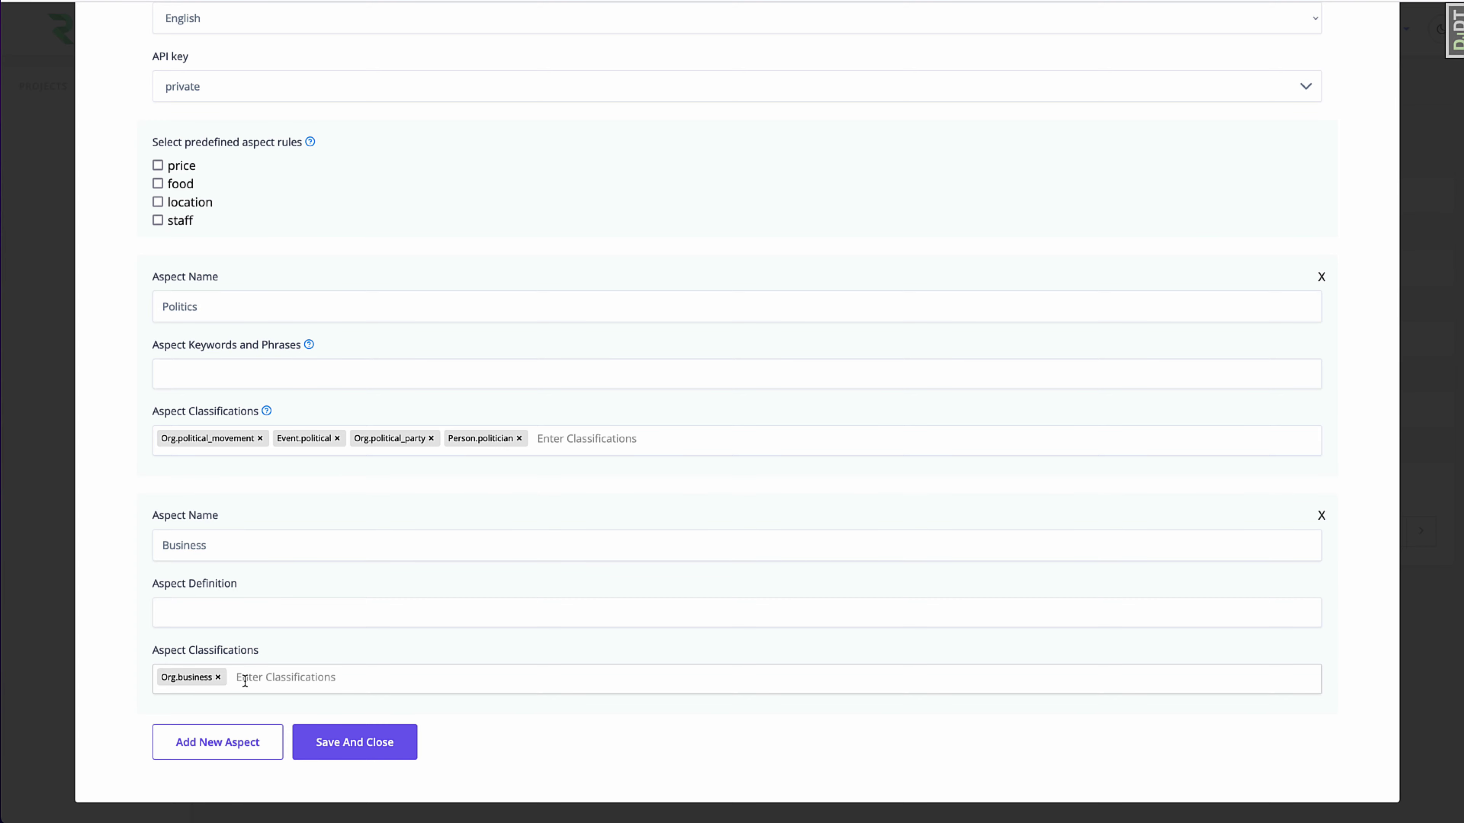
left_click(262, 616)
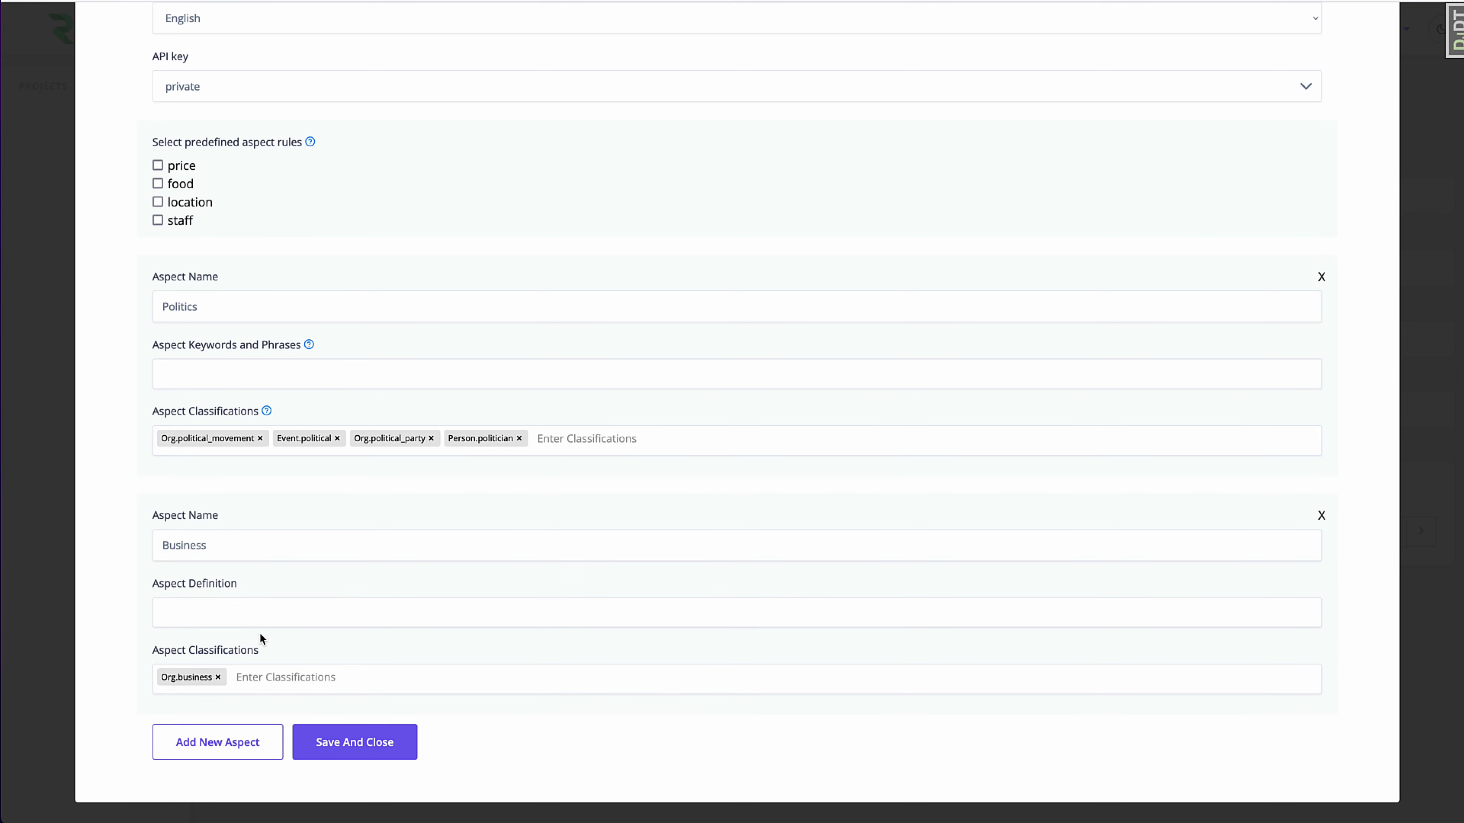
Add a third aspect named 'Sports'.
left_click(261, 742)
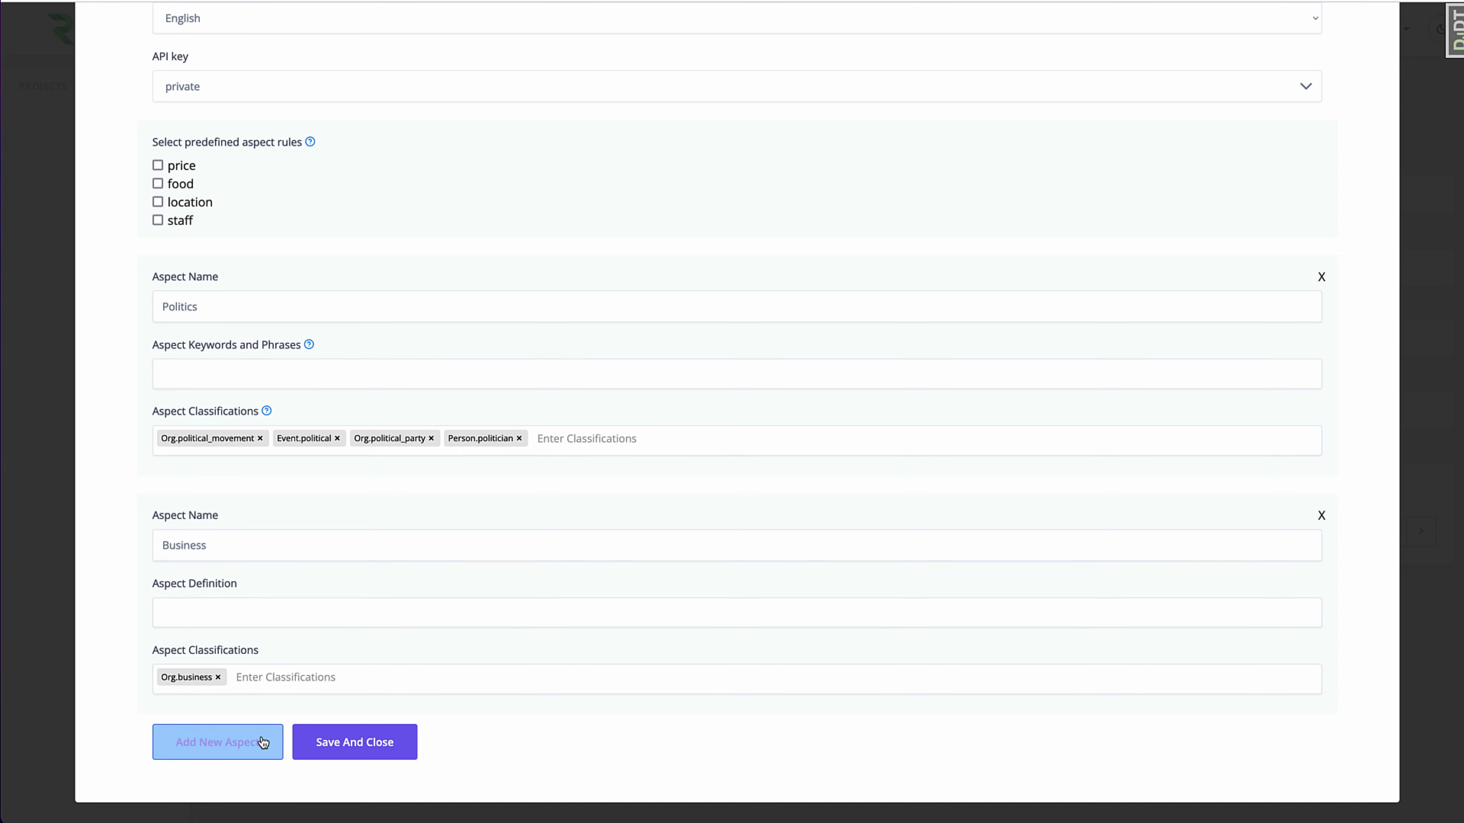
left_click(244, 547)
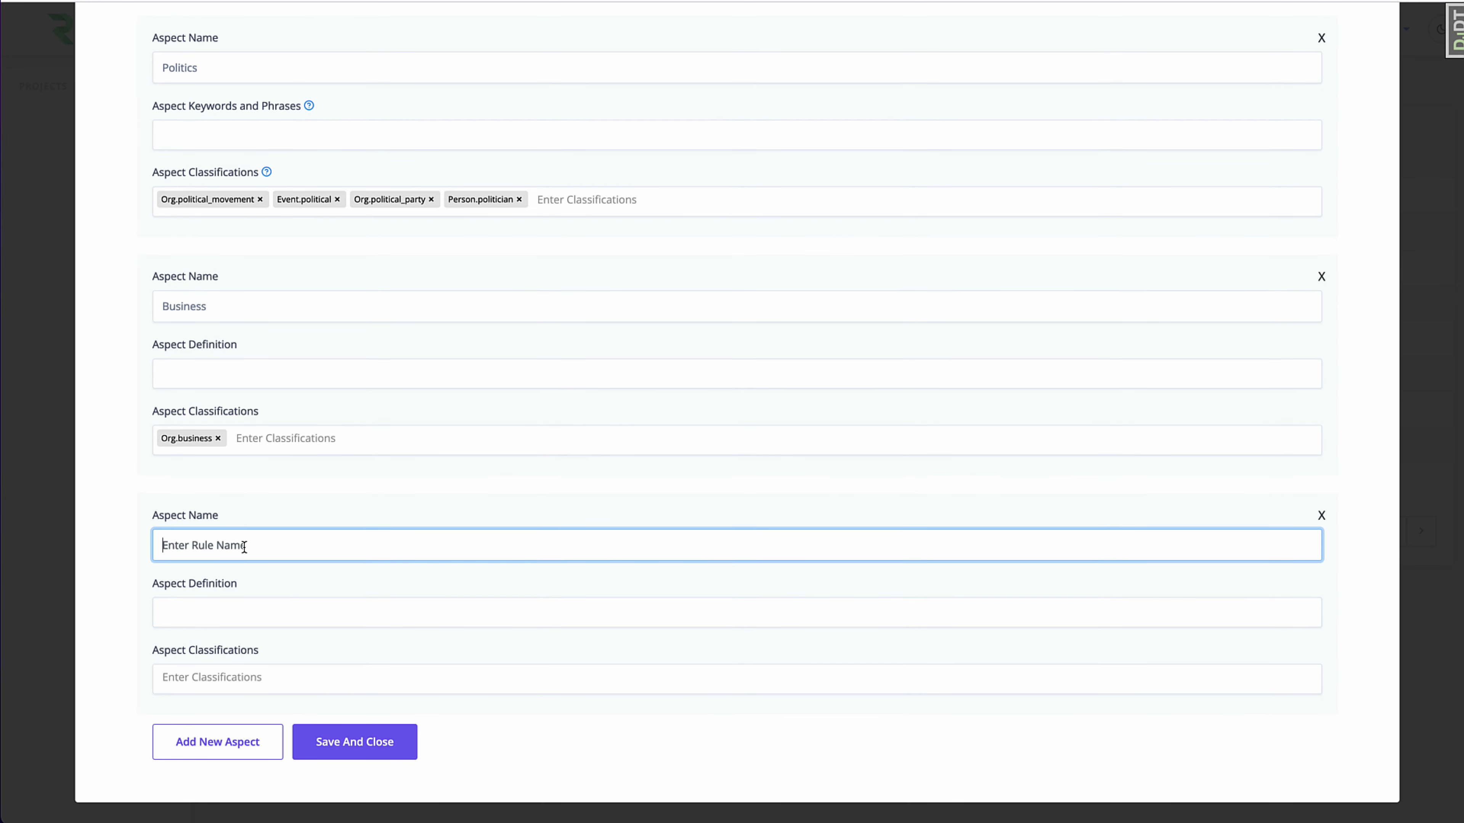
type("Sports")
Give Sports the classifications Person.pro_athlete and Org.pro_basketball_team.
left_click(246, 692)
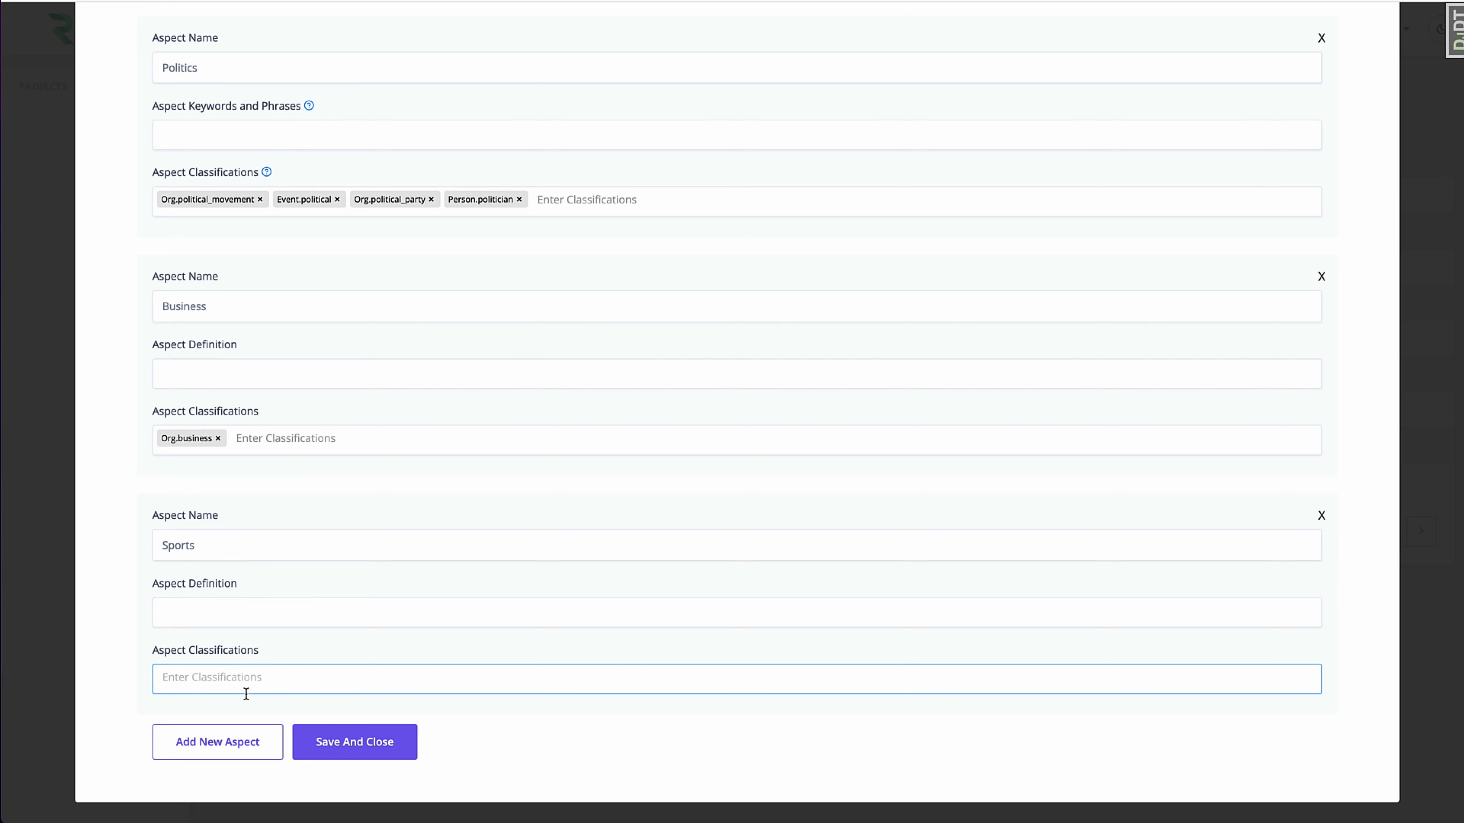
type("athle")
left_click(277, 704)
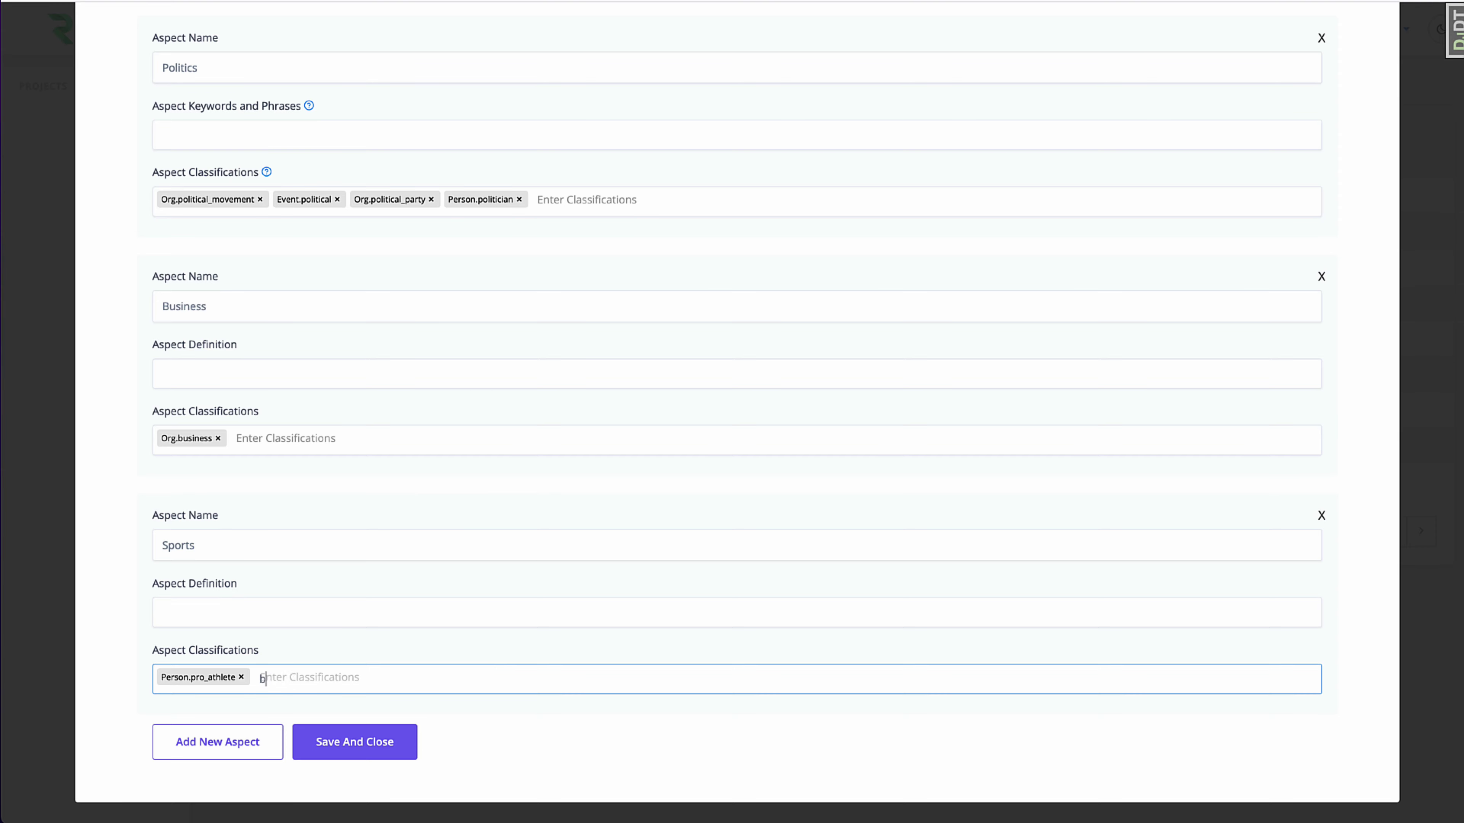
type("basket")
left_click(349, 694)
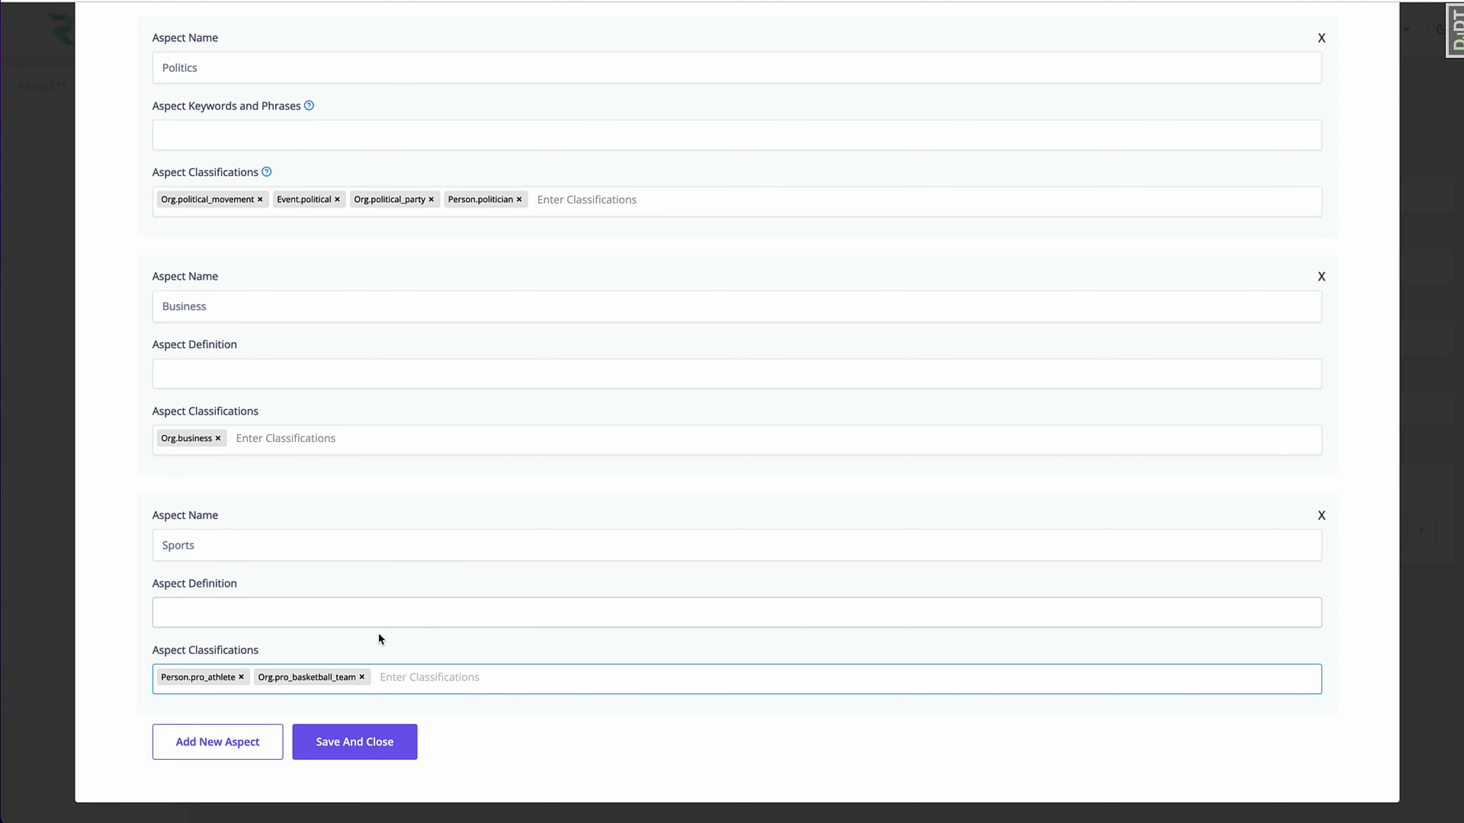
left_click(356, 654)
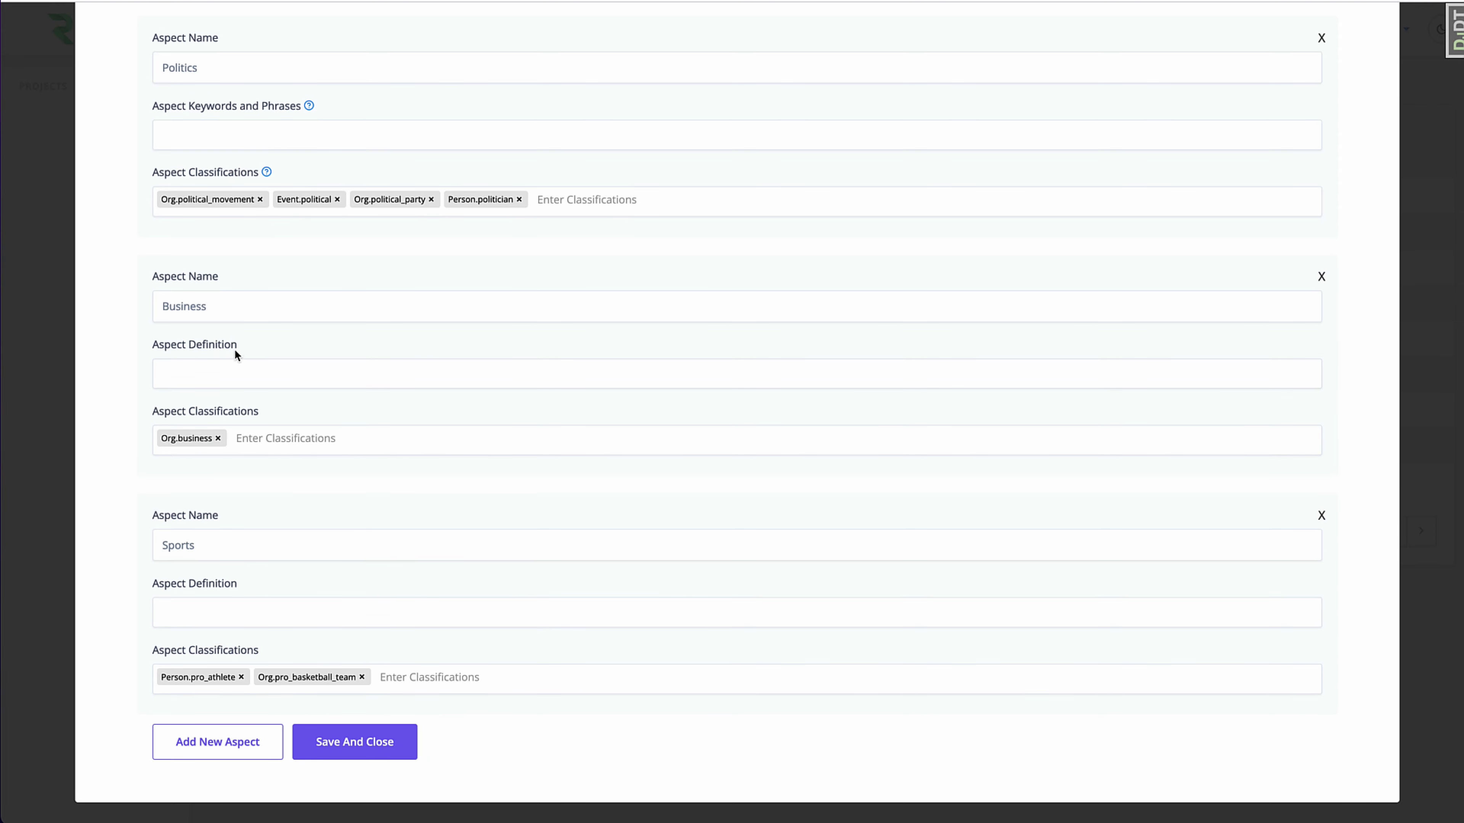
scroll(235, 349, "up", 3)
scroll(234, 352, "down", 3)
Save the Current Events model and select Current Events (en) in the aspect tester.
left_click(402, 746)
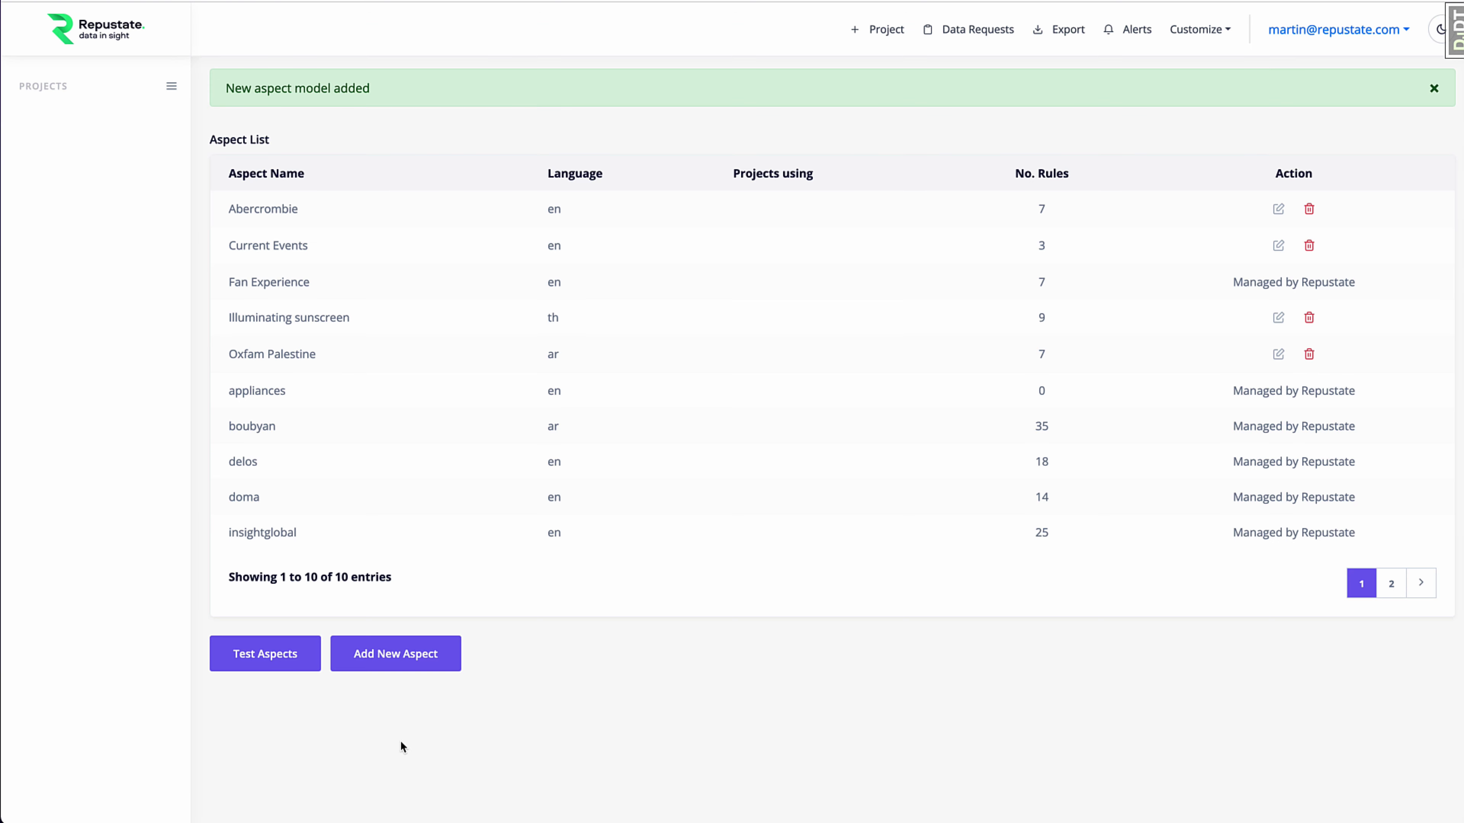
left_click(286, 640)
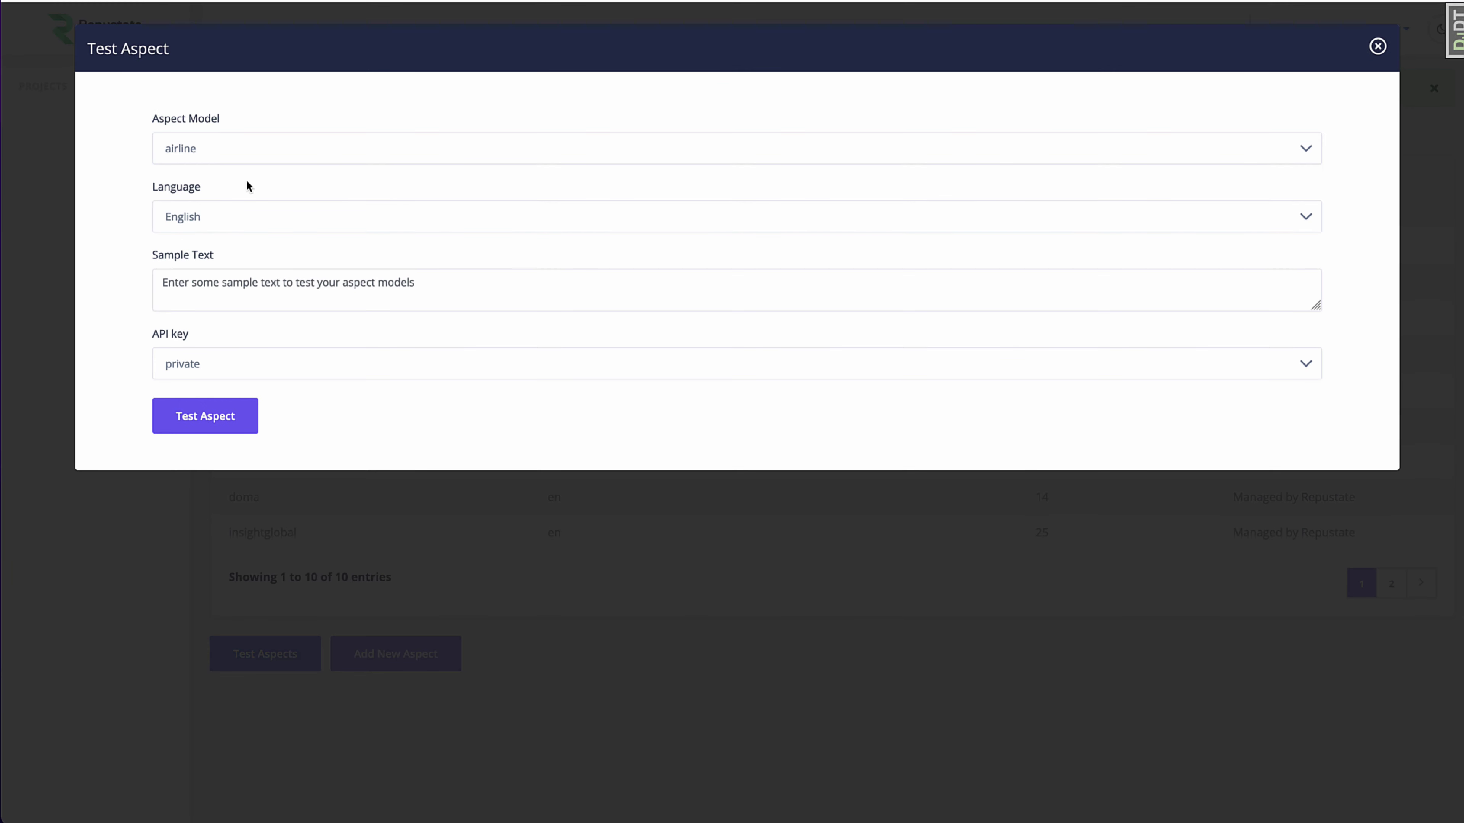
left_click(215, 151)
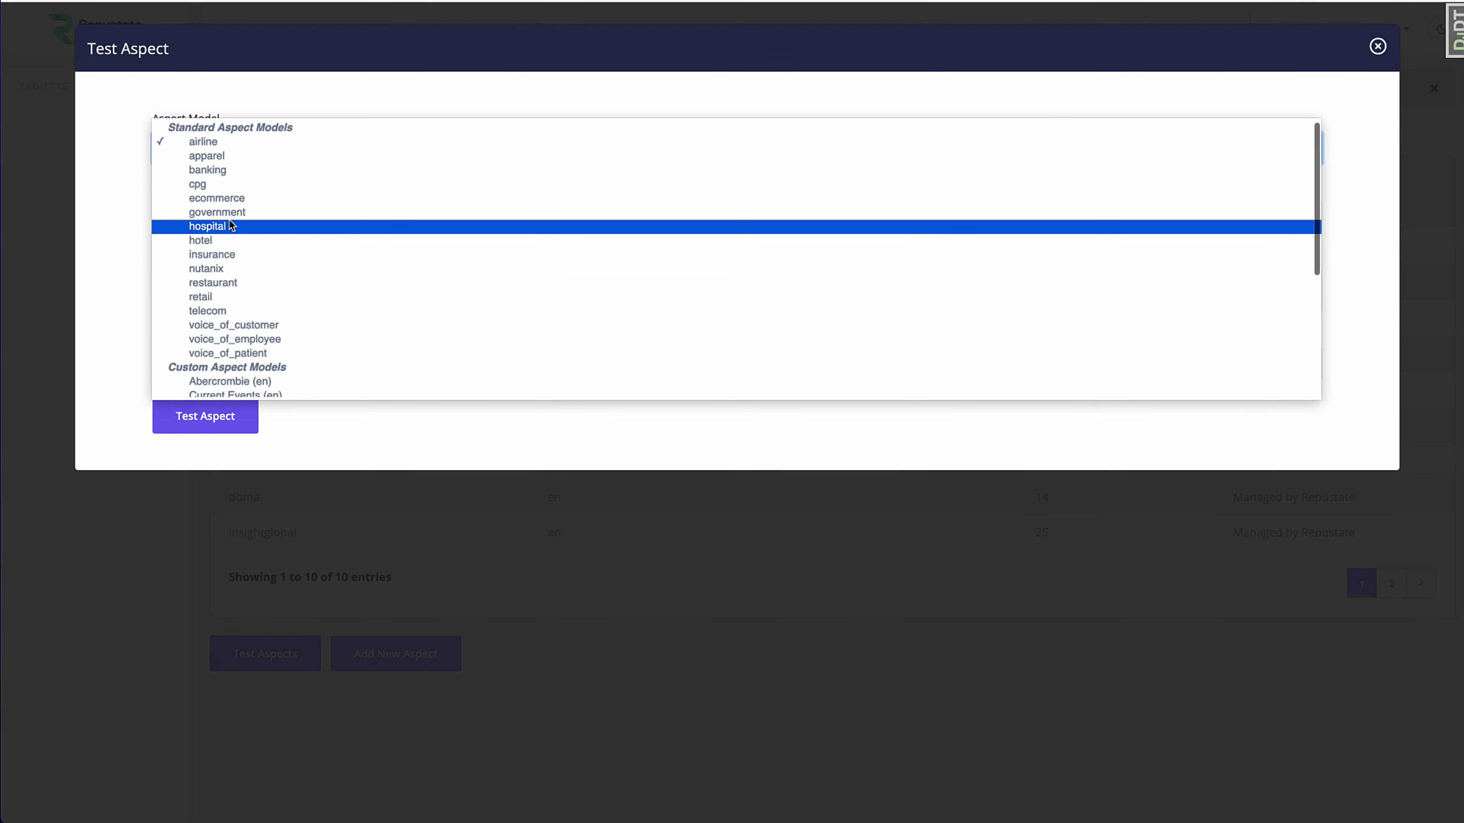
scroll(255, 314, "down", 3)
left_click(256, 316)
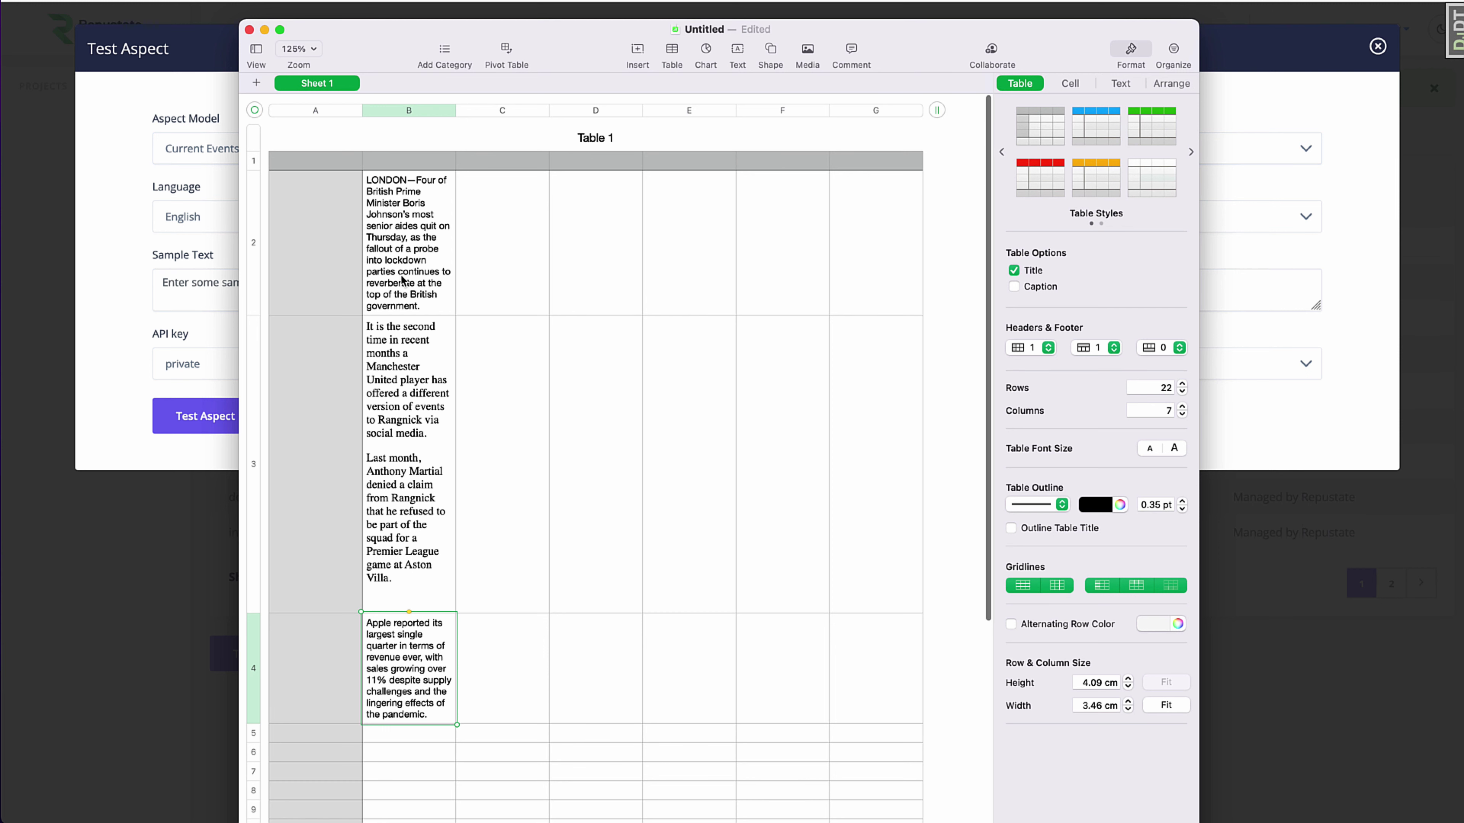
Paste the London headline from cell B2 as sample text and test it.
left_click(402, 280)
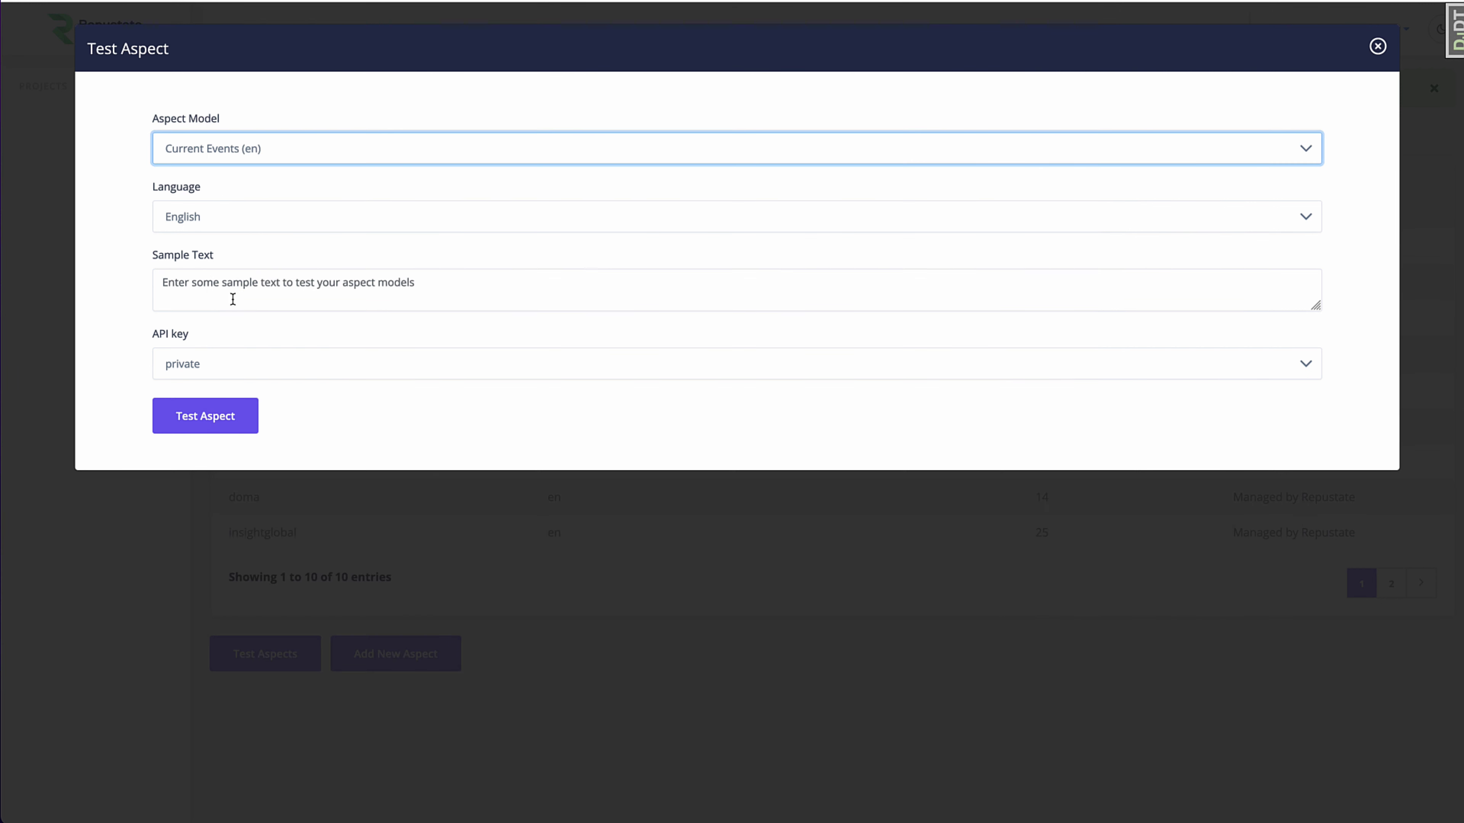
left_click(242, 298)
type("LONDON—Four of British Prime Minister Boris Johnson’s most senior aides quit on Thursday, as the fallout of a probe into lockdown parties continues to reverberate at the top of the British government.")
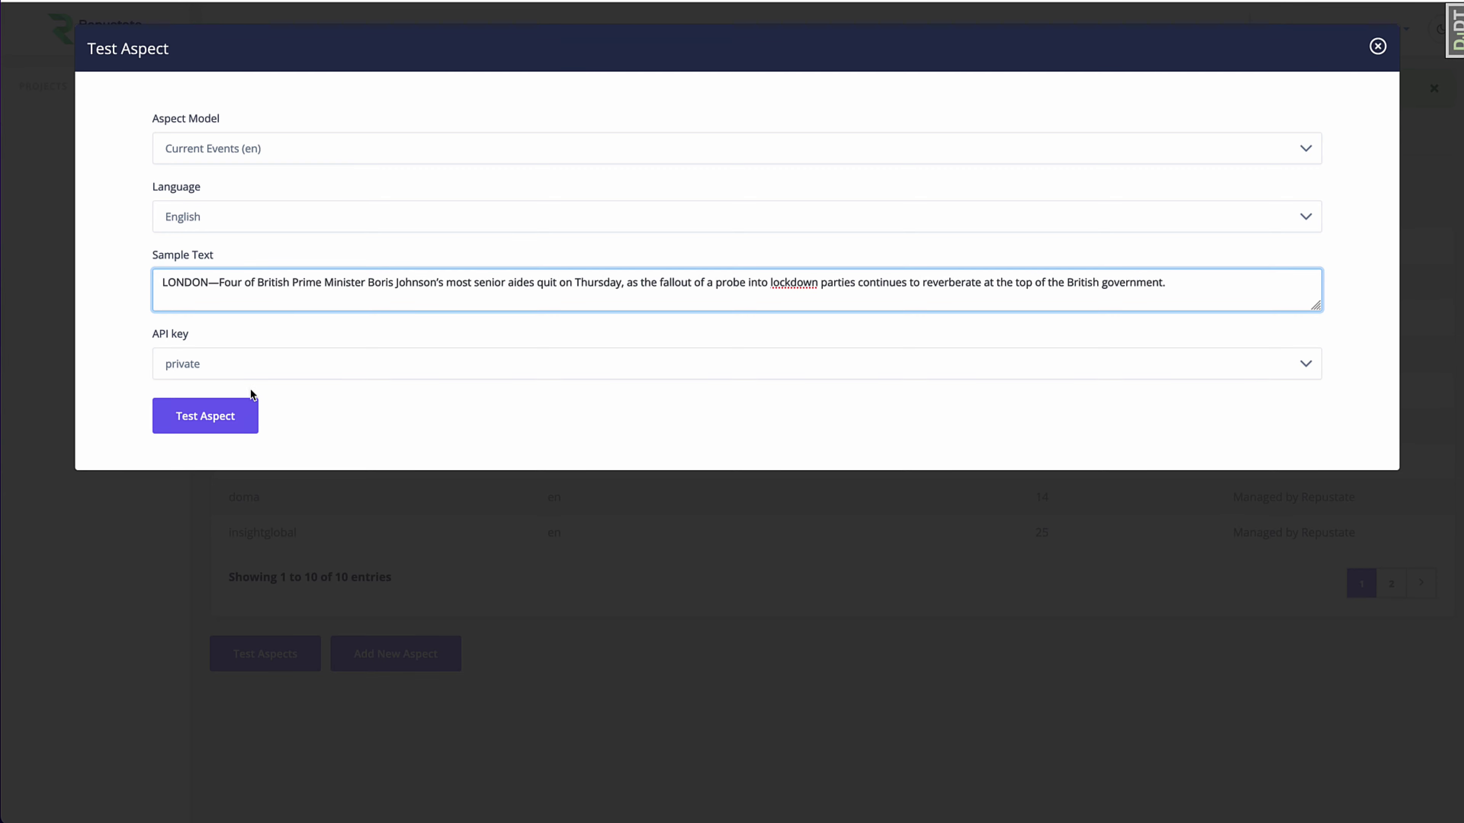
left_click(243, 407)
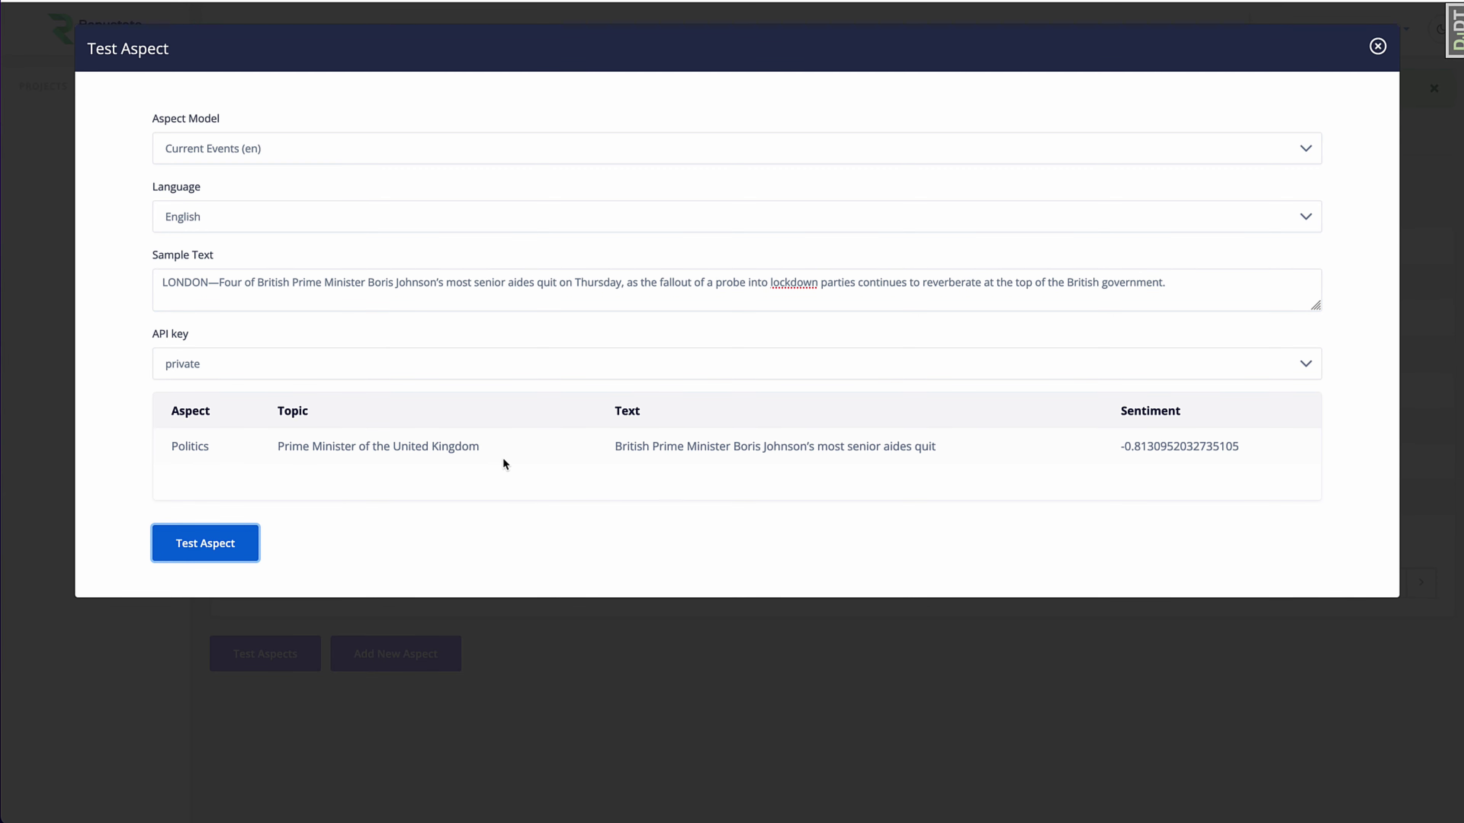
Point out the result: Politics aspect, Prime Minister of the United Kingdom topic, sentiment -0.813.
left_click_drag(277, 446, 455, 446)
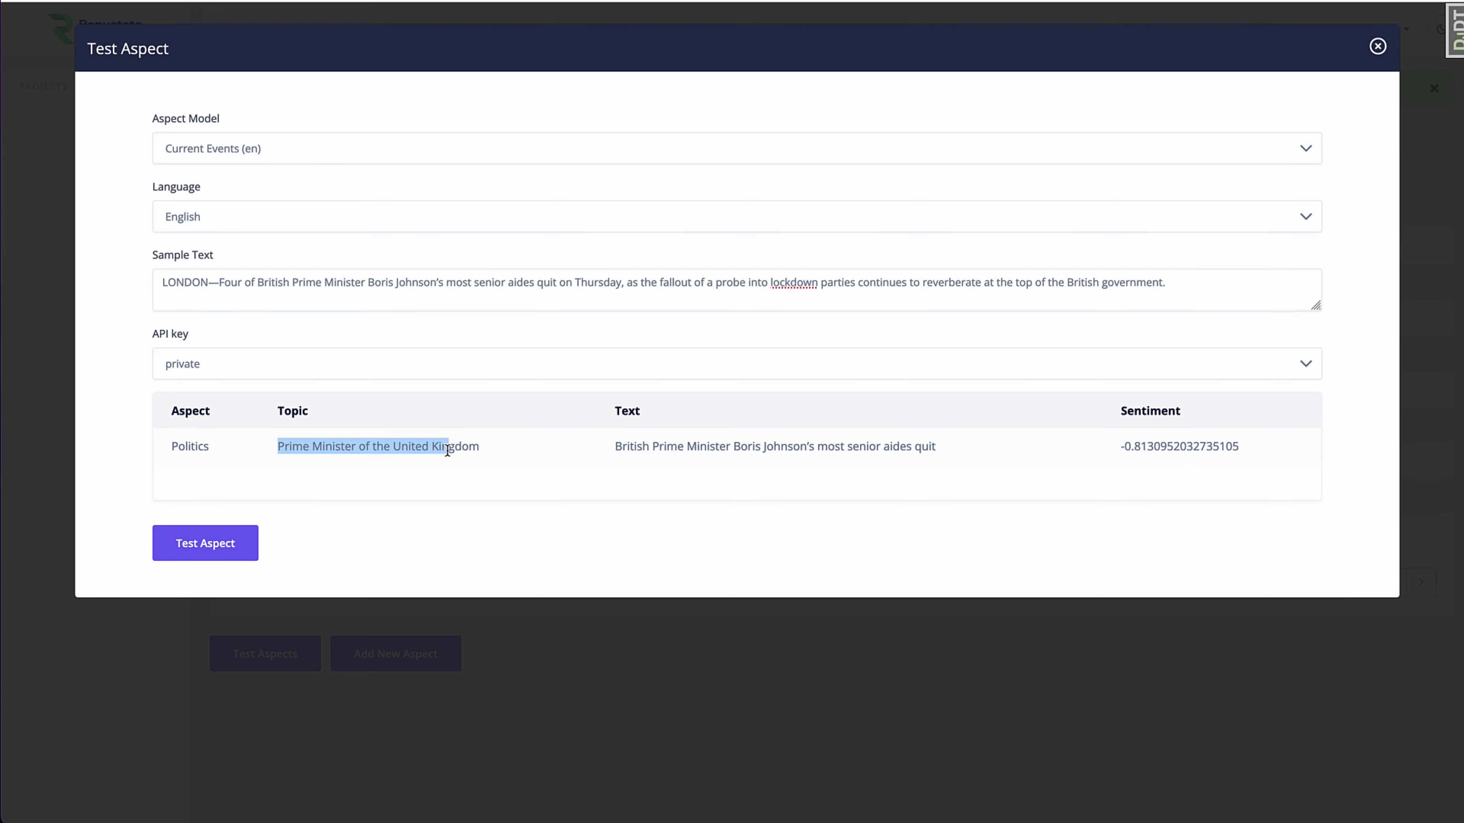
left_click(603, 461)
left_click_drag(615, 448, 819, 449)
left_click(621, 448)
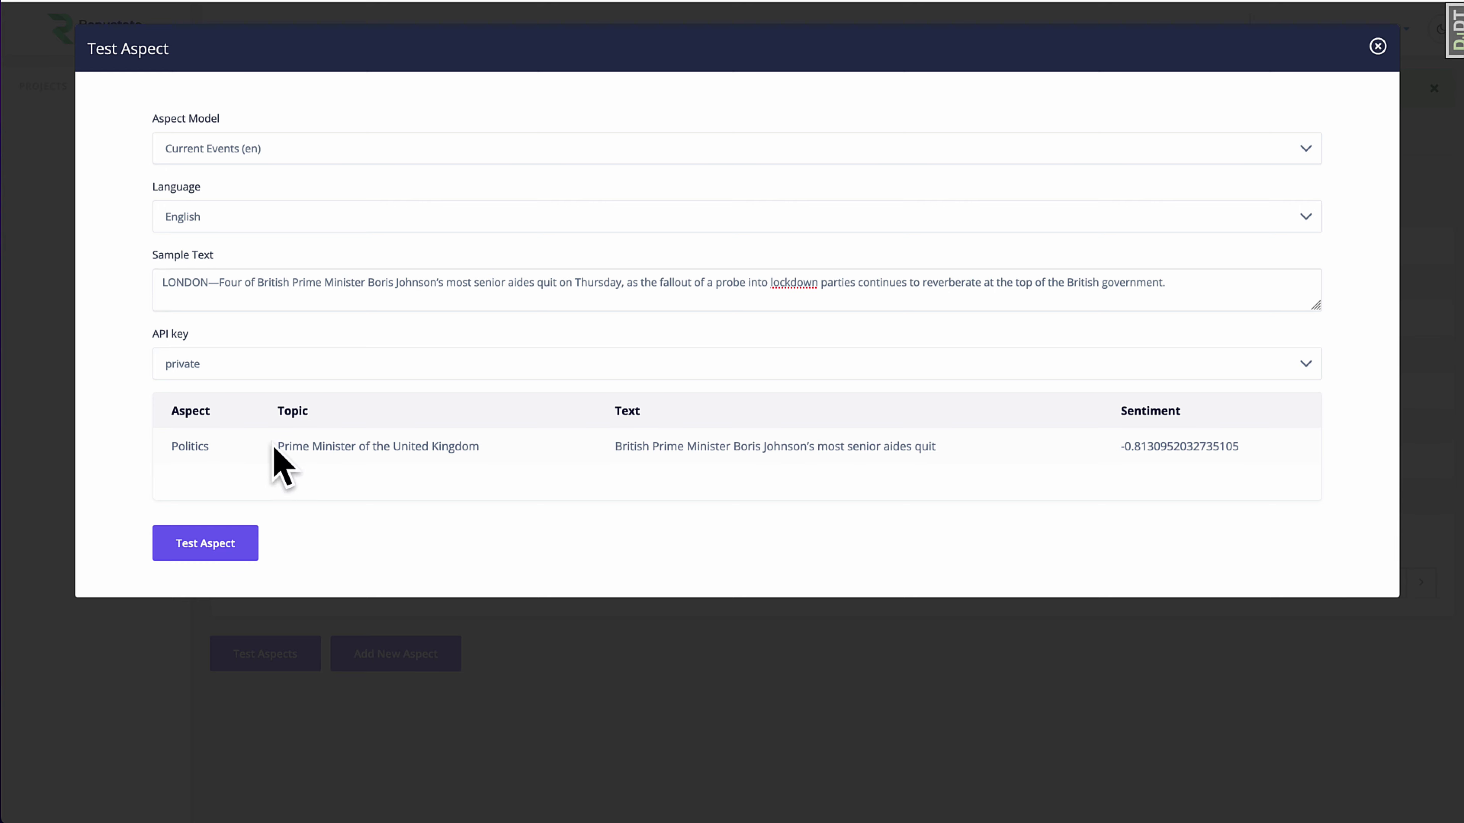
left_click_drag(277, 446, 438, 449)
left_click(212, 445)
left_click_drag(210, 444, 176, 447)
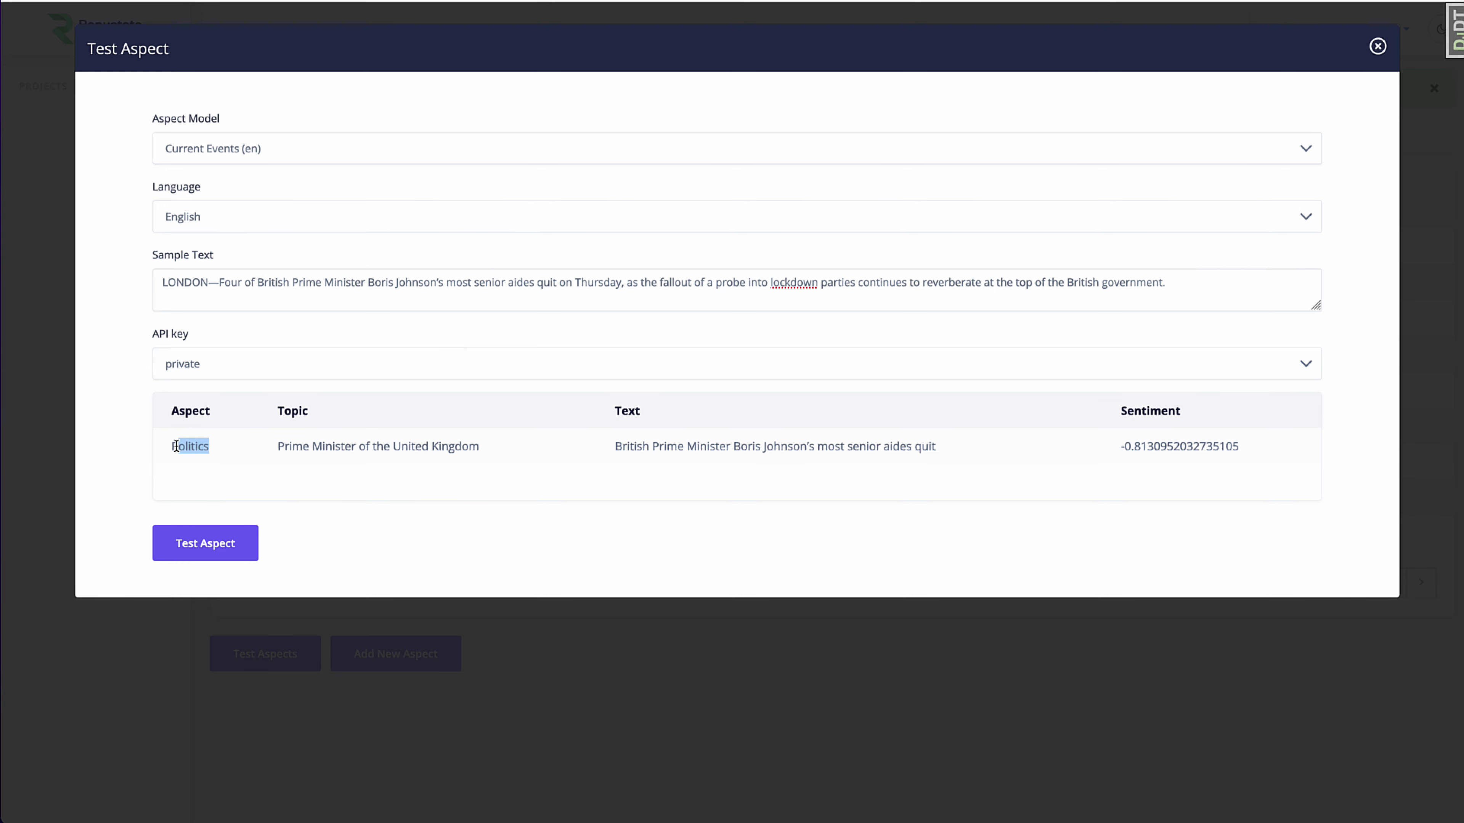
left_click(321, 448)
left_click_drag(1241, 449, 1121, 449)
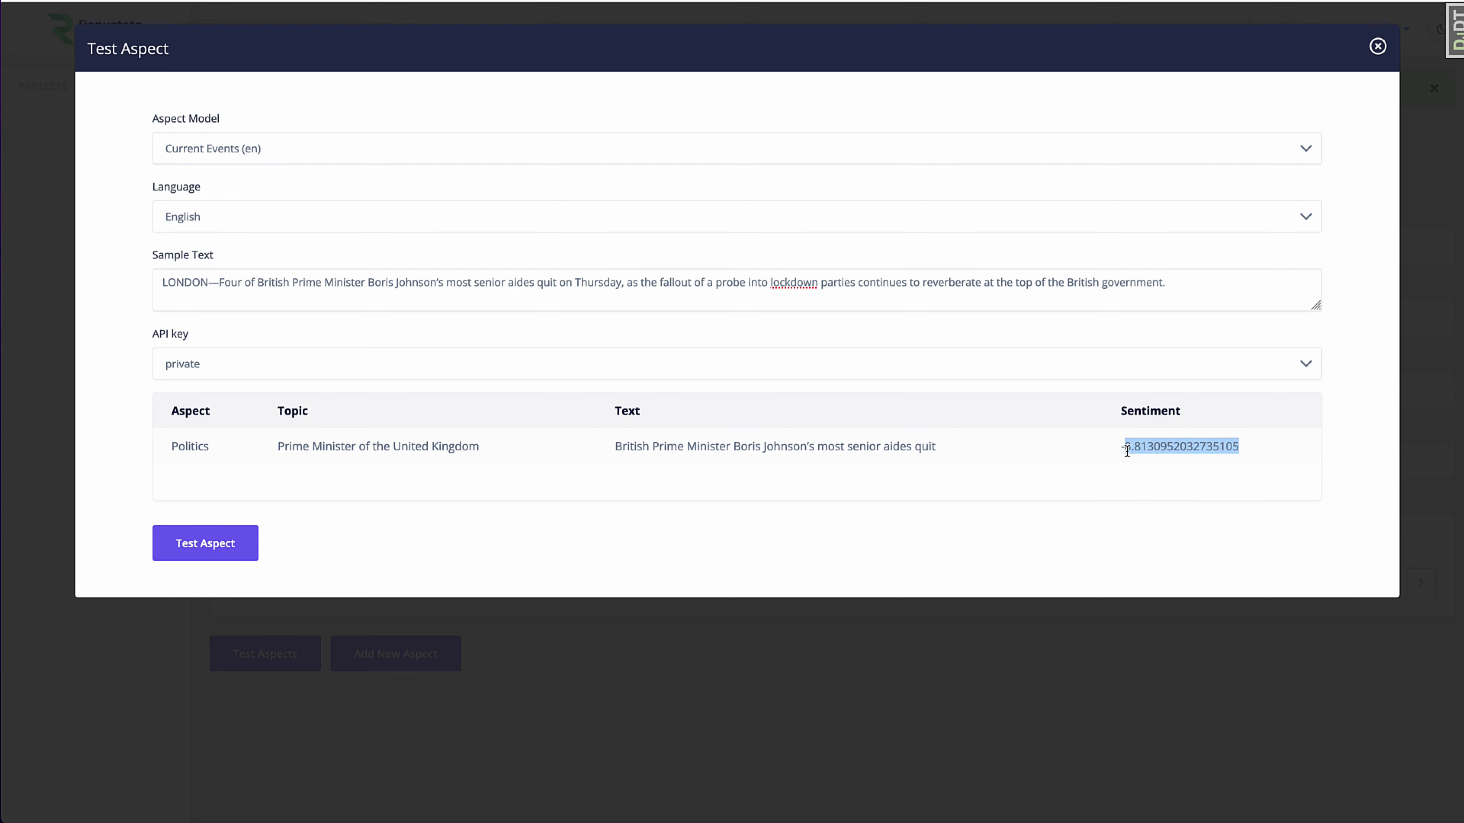
left_click(1139, 449)
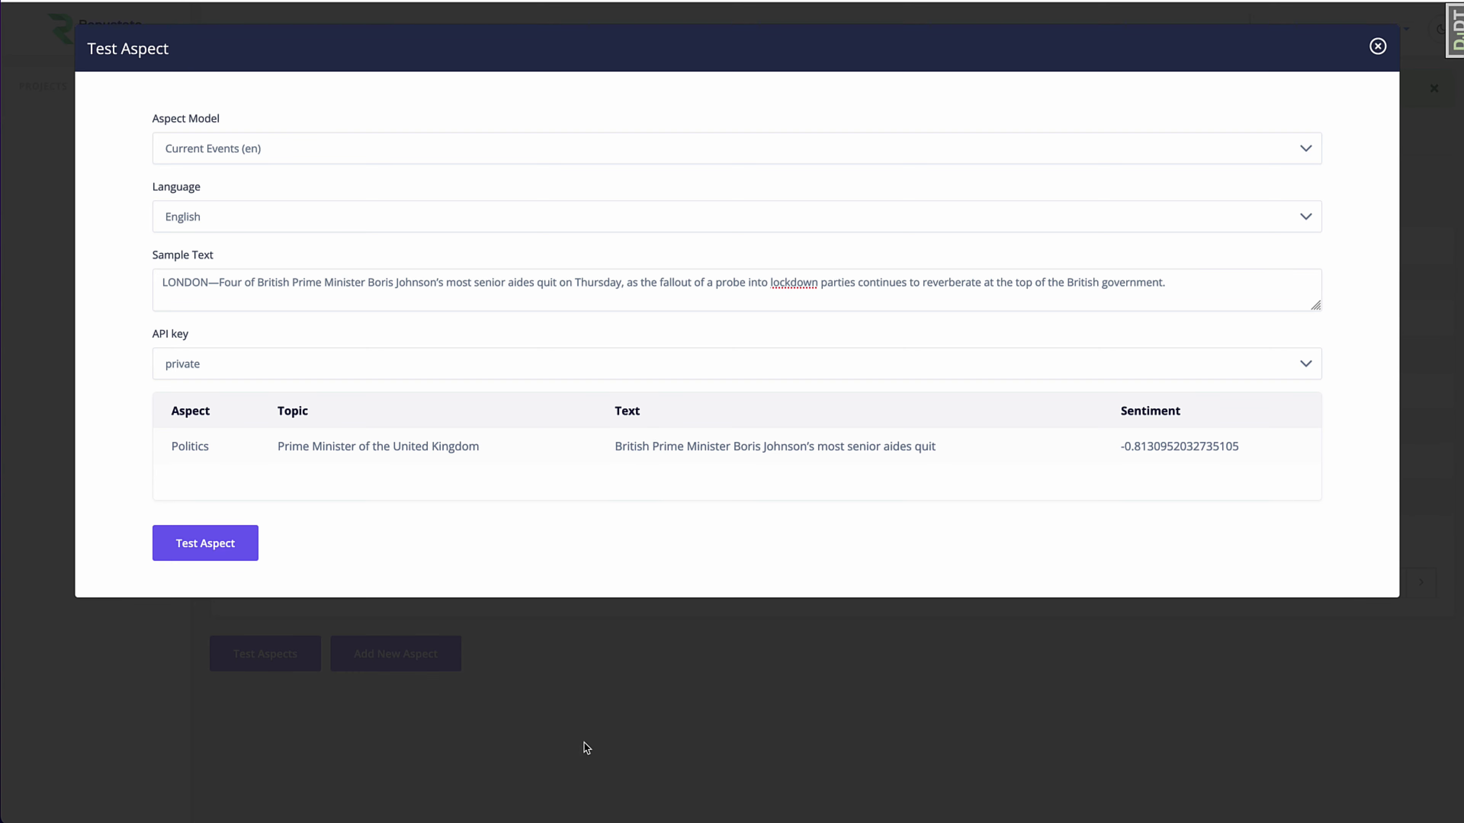
Replace the sample text with the Apple revenue headline from cell B4 and test it.
key("super+Tab")
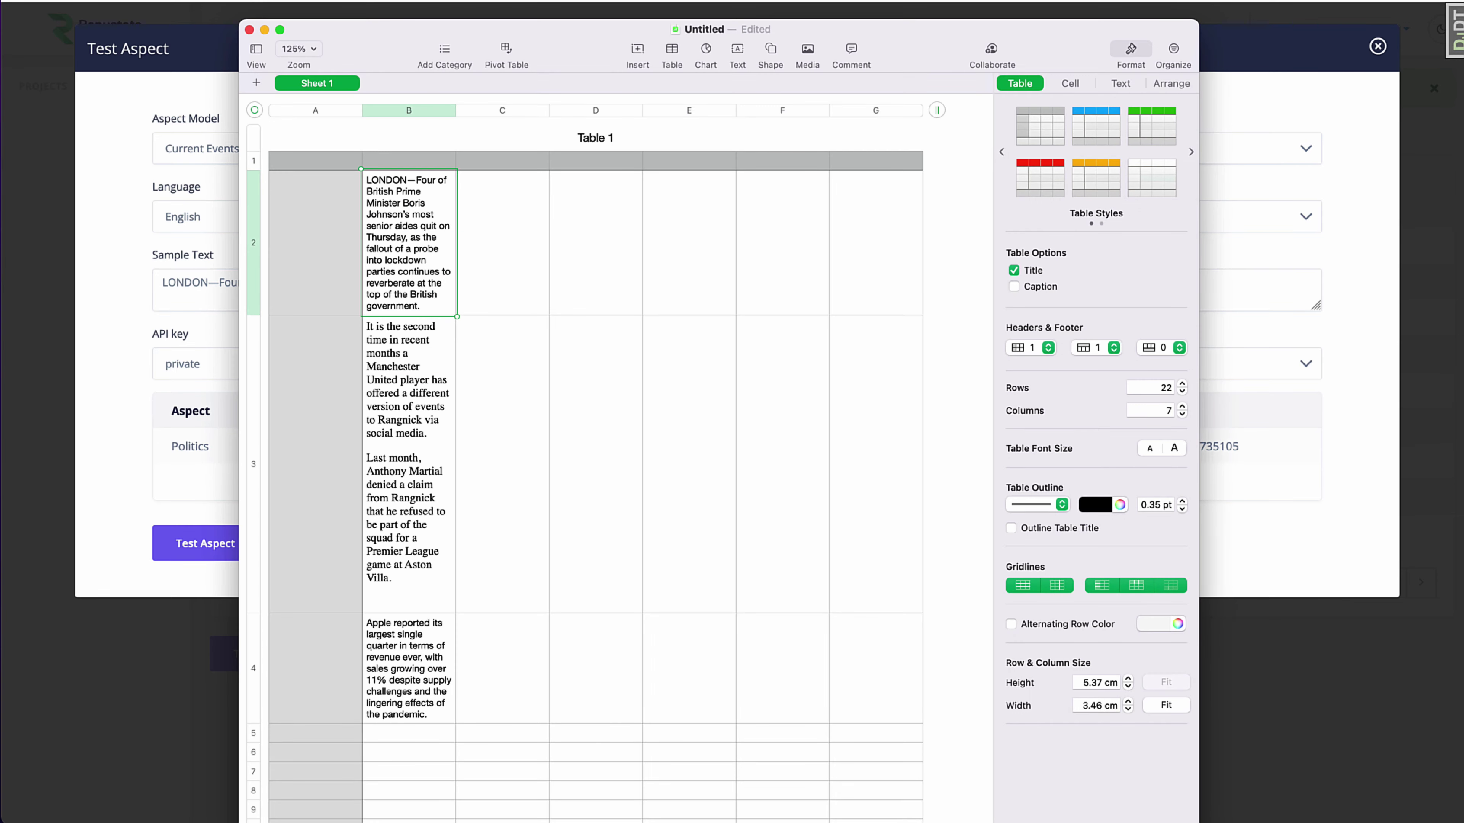
left_click(425, 632)
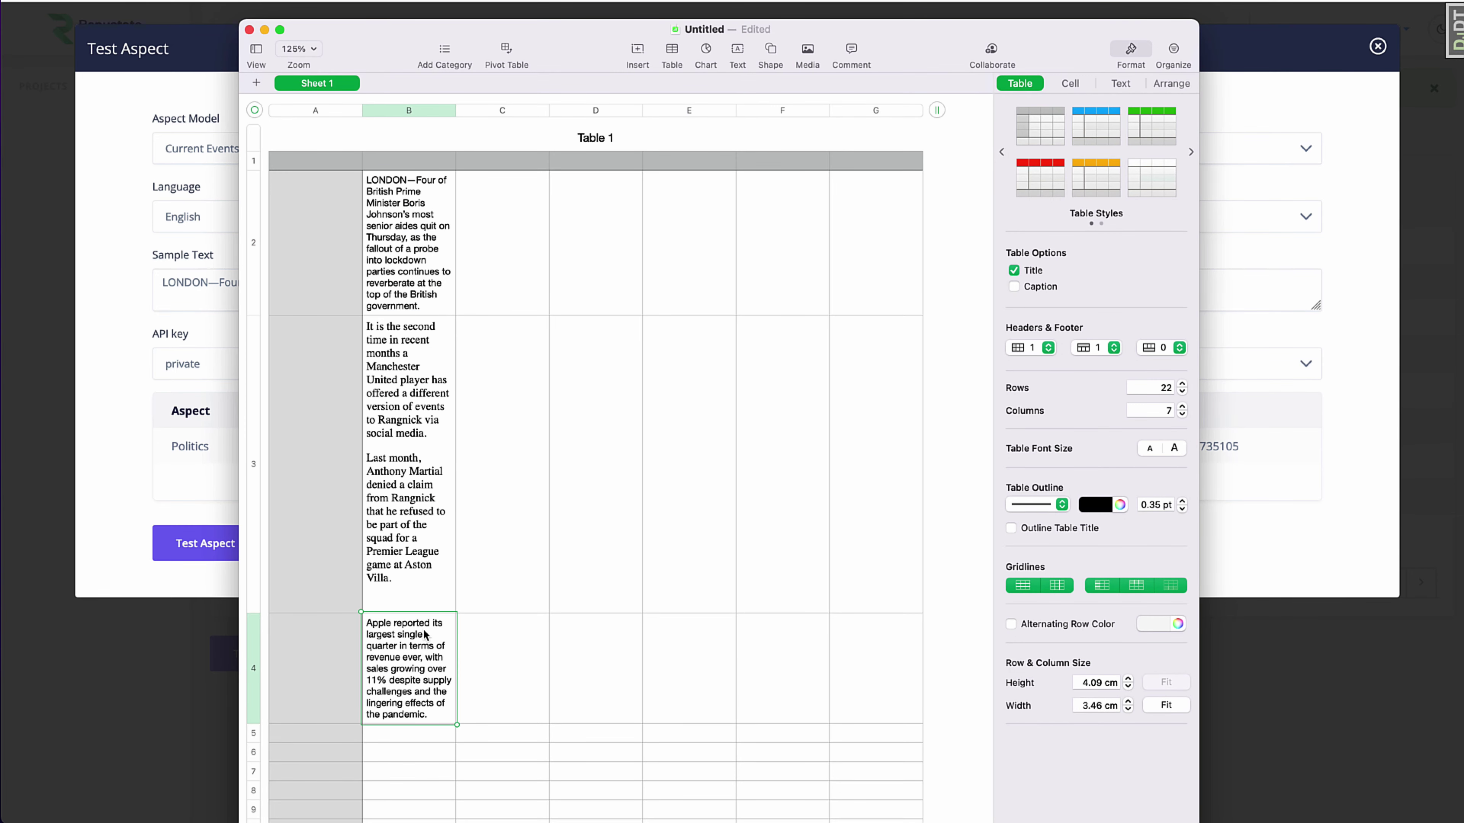
left_click(193, 507)
left_click(291, 288)
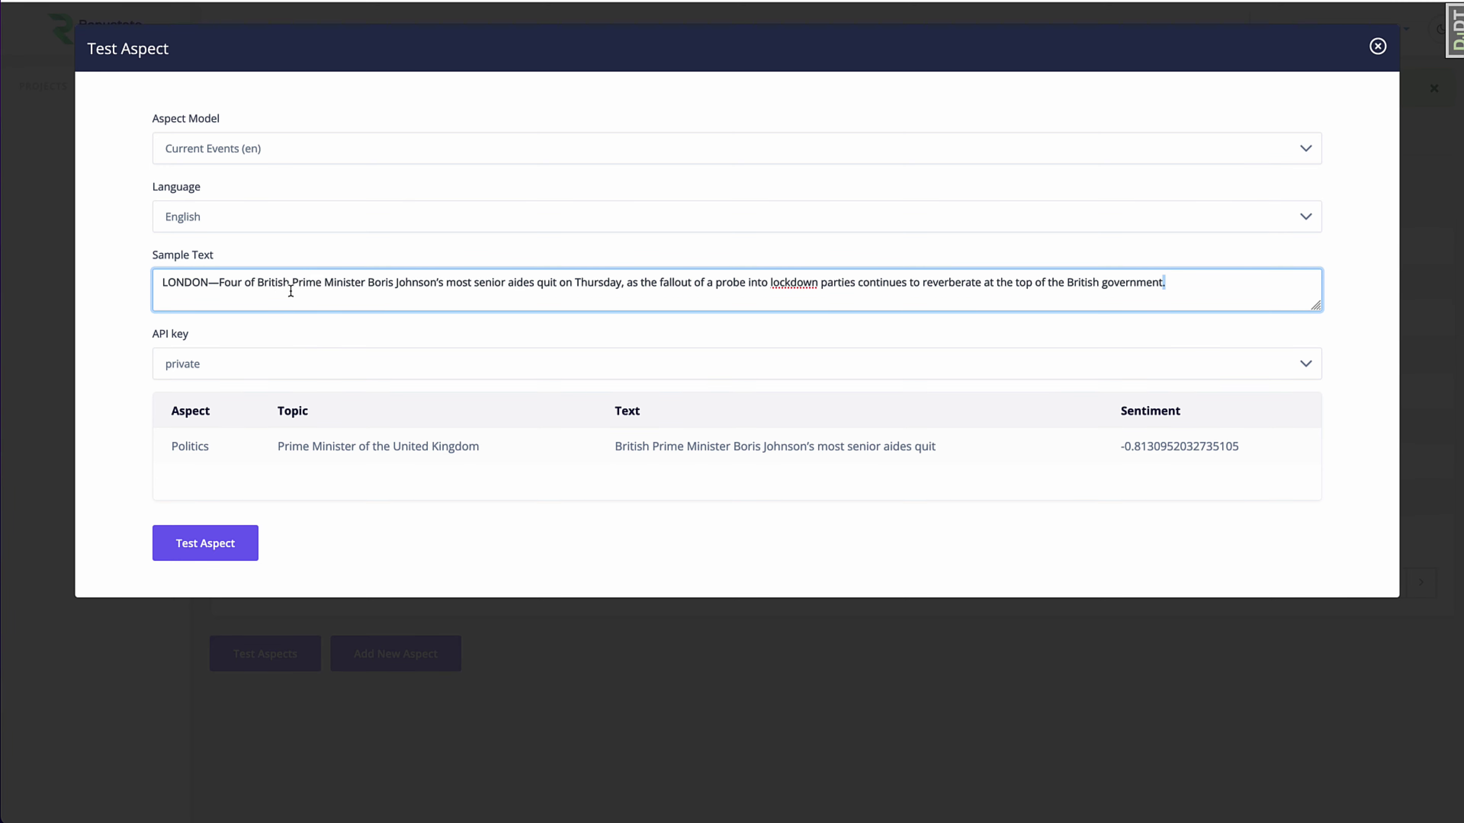
key("super+a")
type("Apple reported its largest single quarter in terms of revenue ever, with sales growing over 11% despite supply challenges and the lingering effects of the pandemic.")
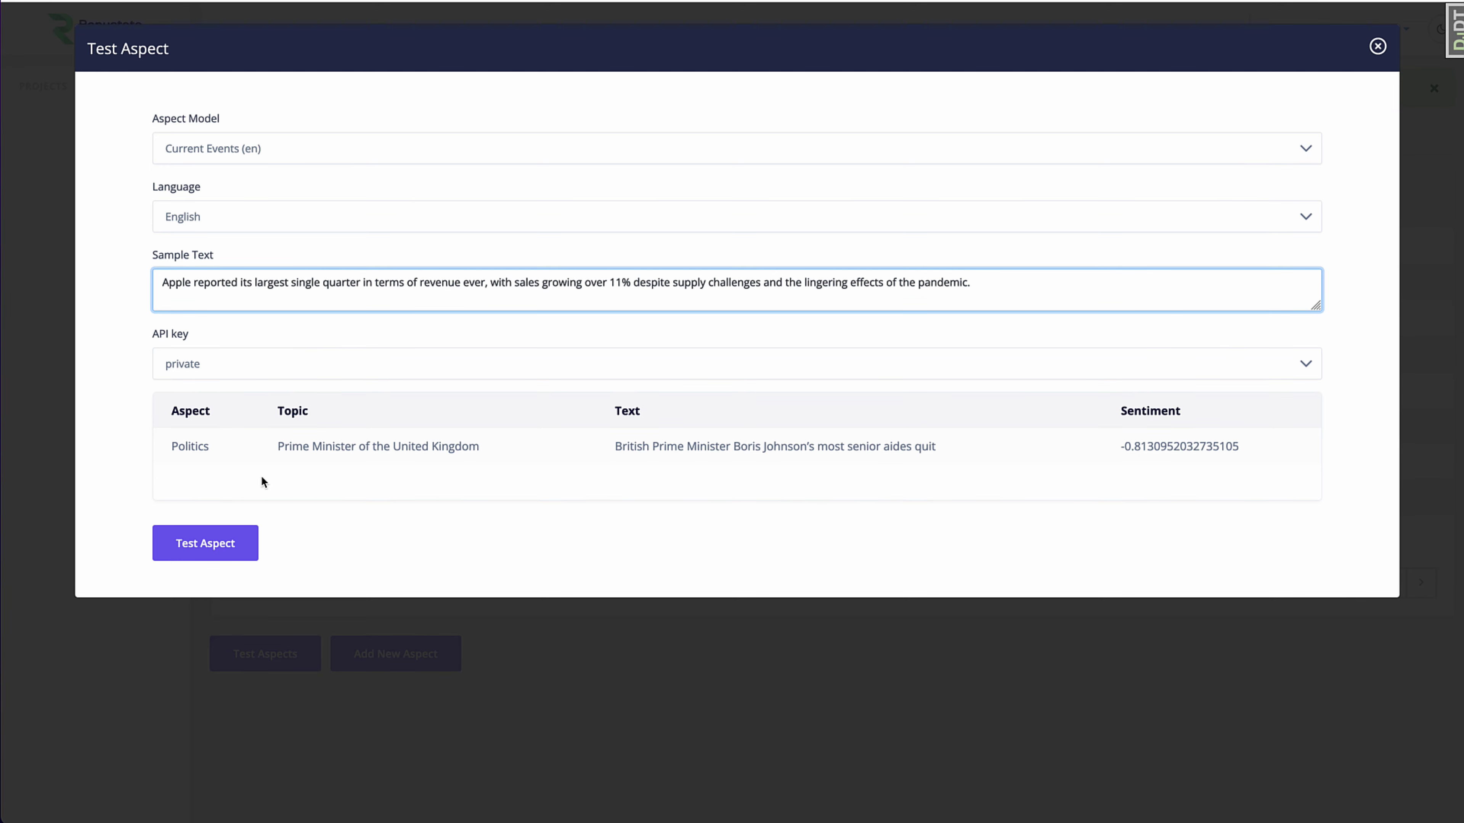
left_click(242, 547)
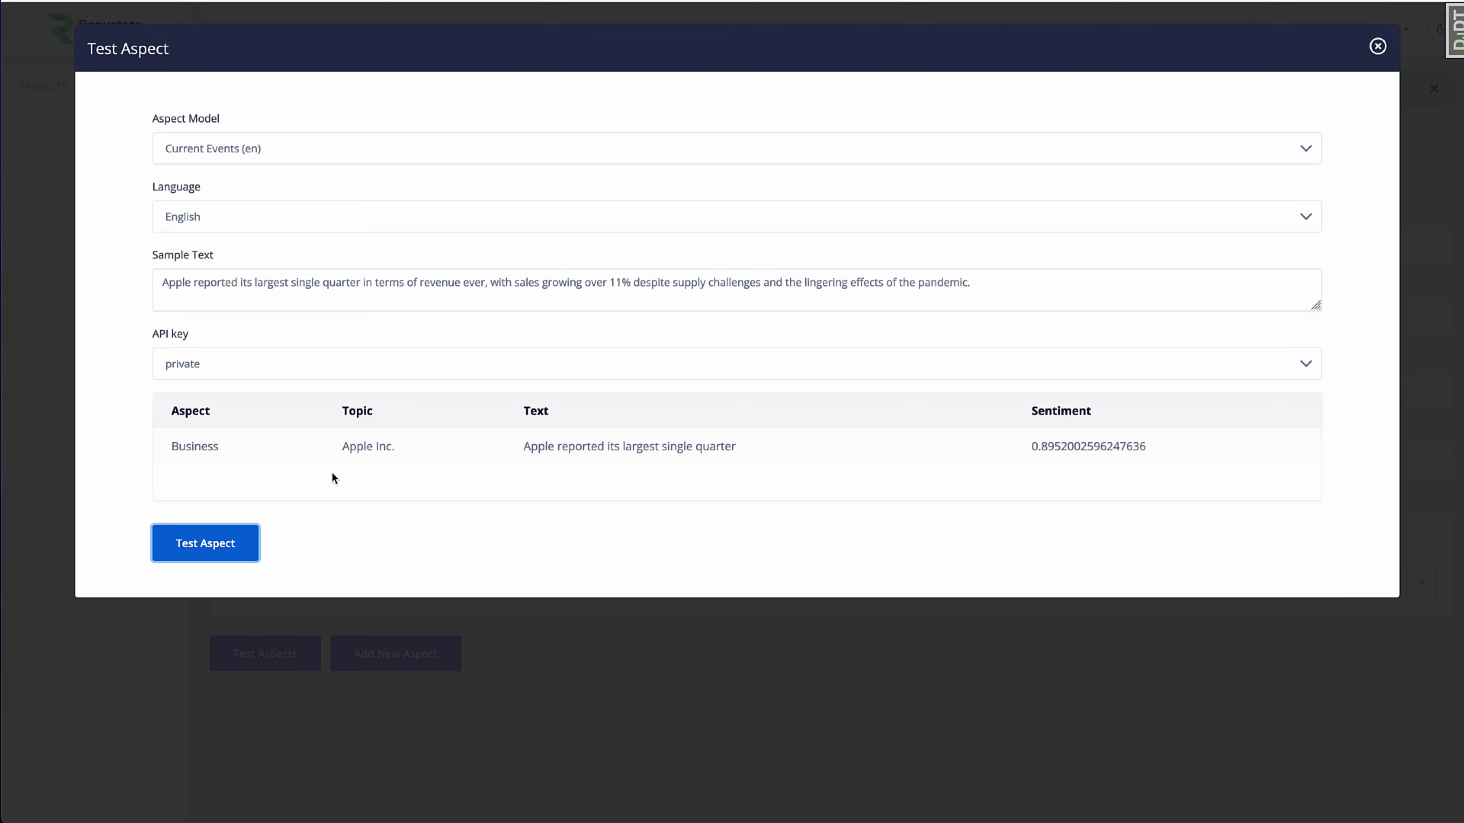
Point out the result: Business aspect, Apple Inc. topic, sentiment 0.895.
left_click_drag(395, 448, 347, 447)
left_click(468, 460)
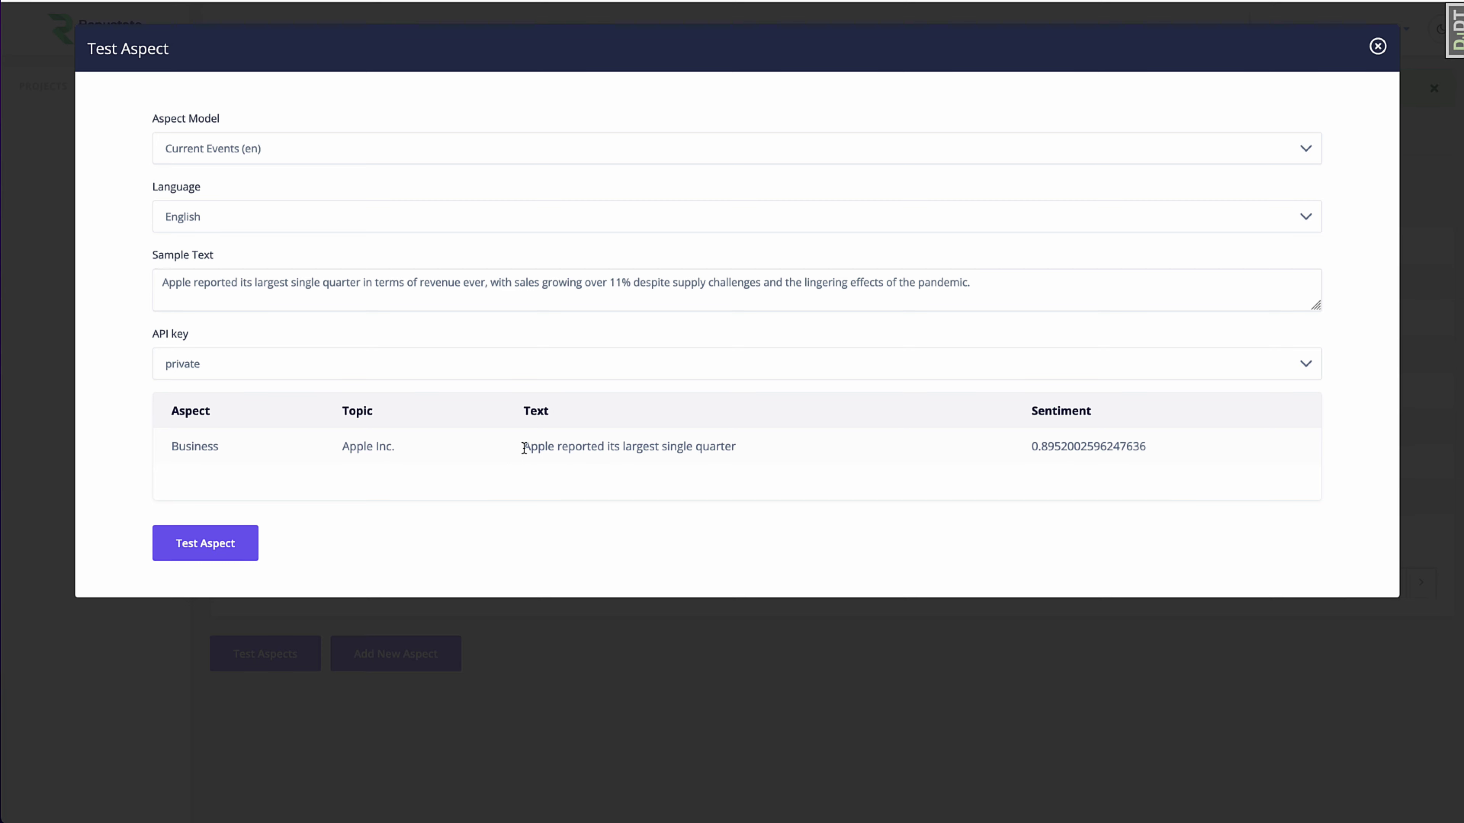
left_click_drag(523, 448, 690, 449)
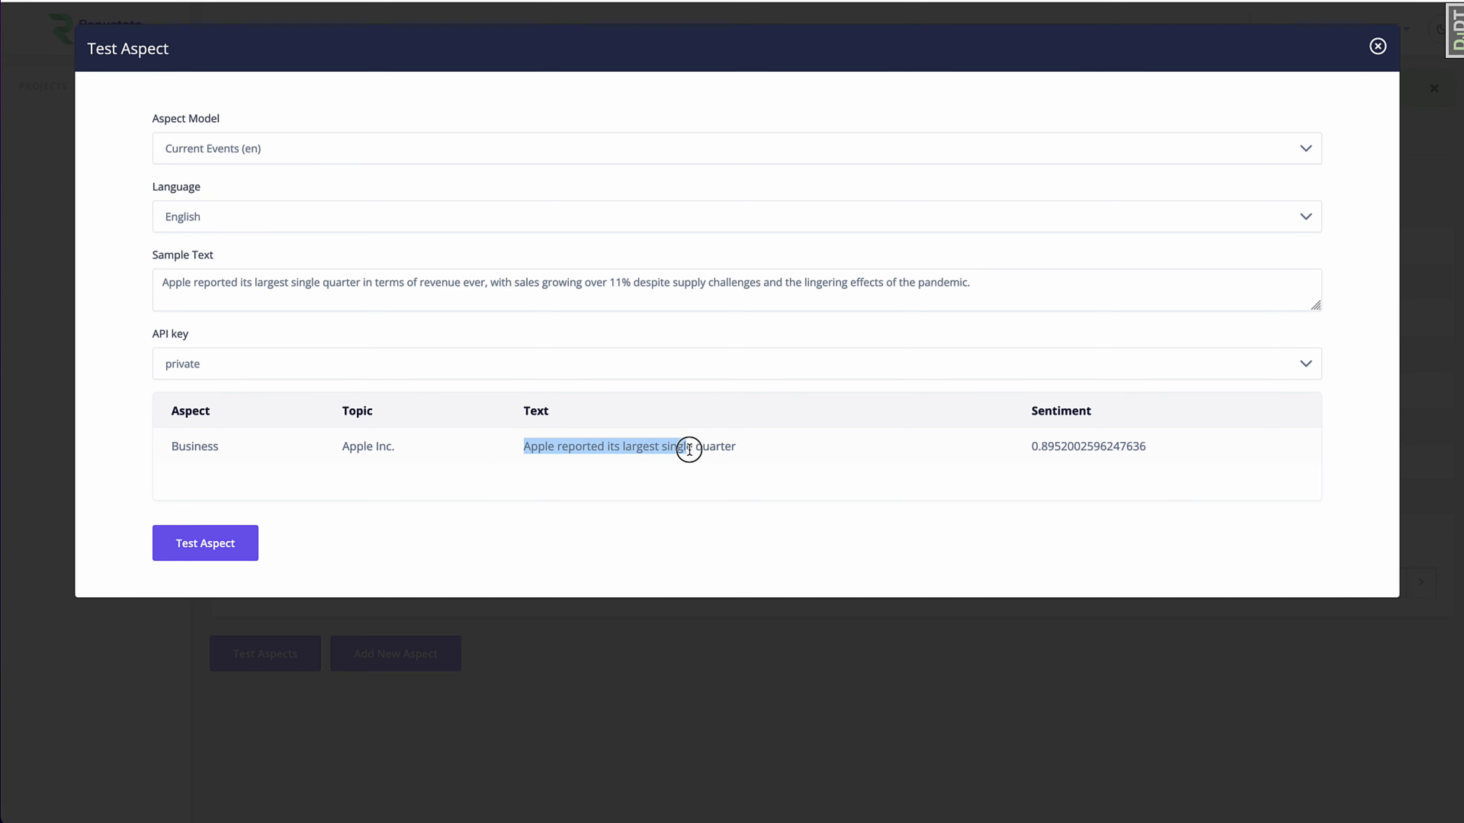
left_click(608, 449)
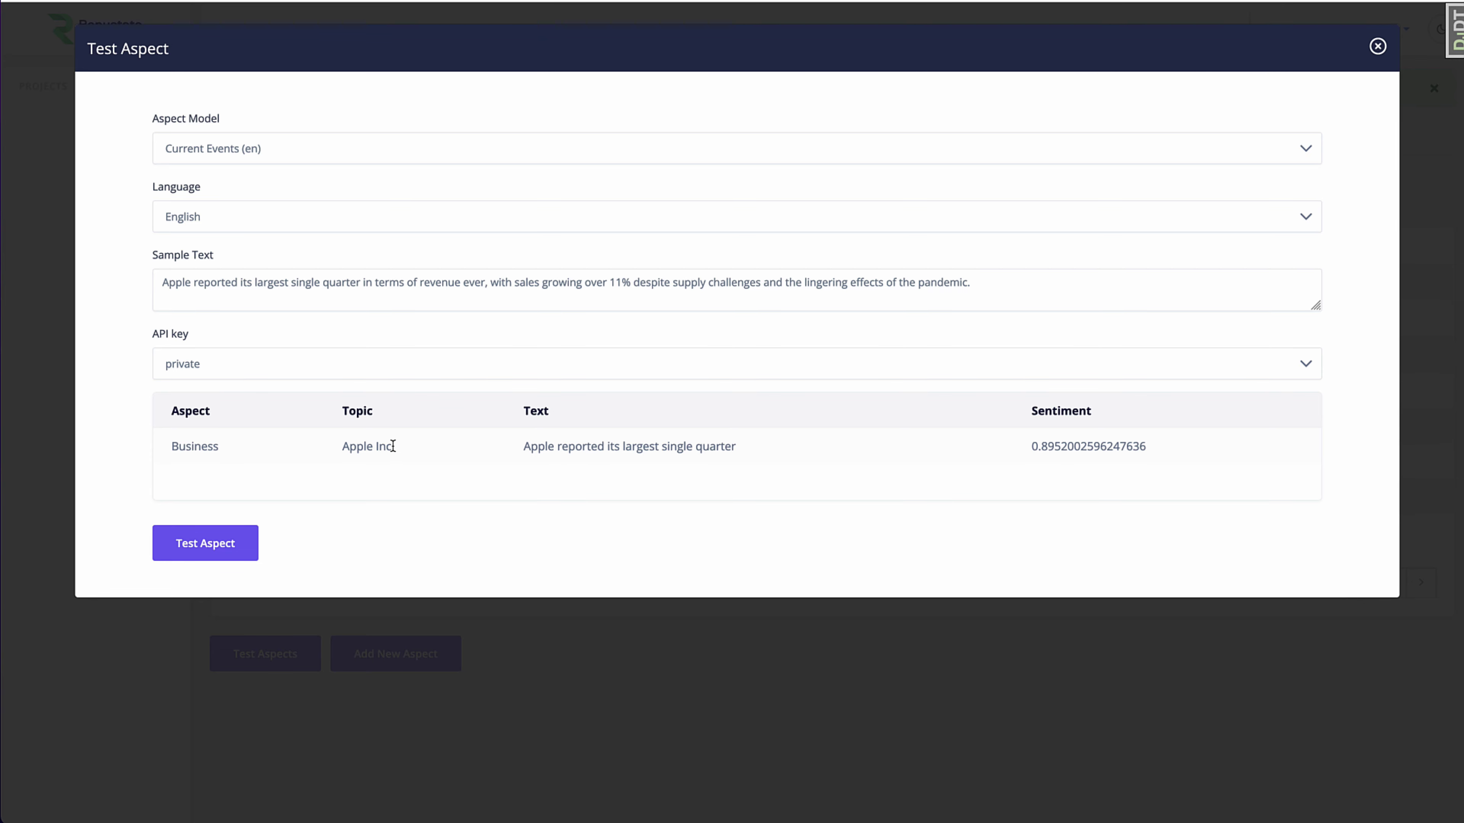
left_click_drag(396, 448, 341, 446)
left_click(315, 458)
left_click_drag(215, 450, 173, 447)
left_click(240, 452)
left_click_drag(1147, 448, 1034, 447)
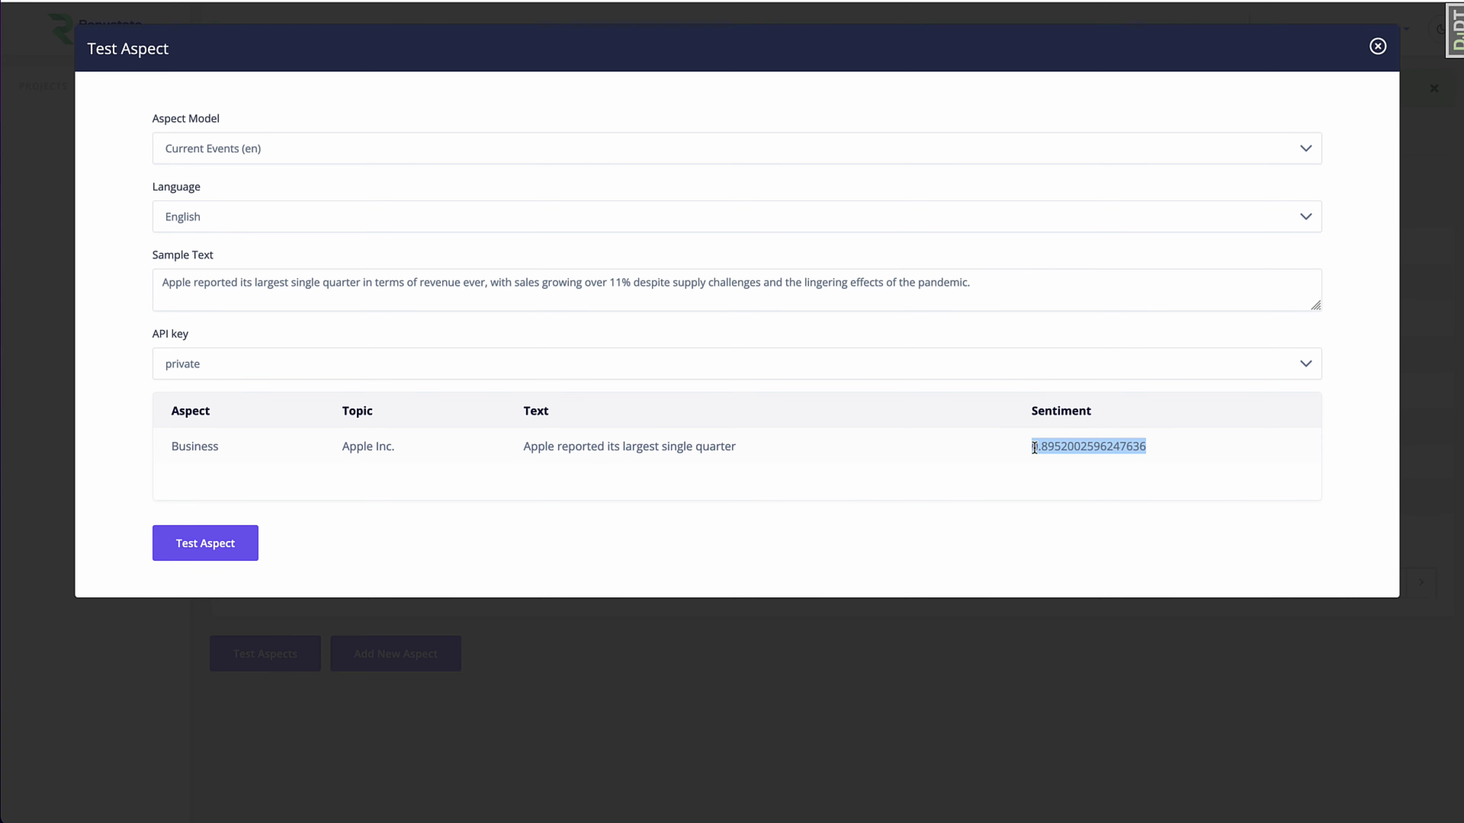
left_click(1055, 448)
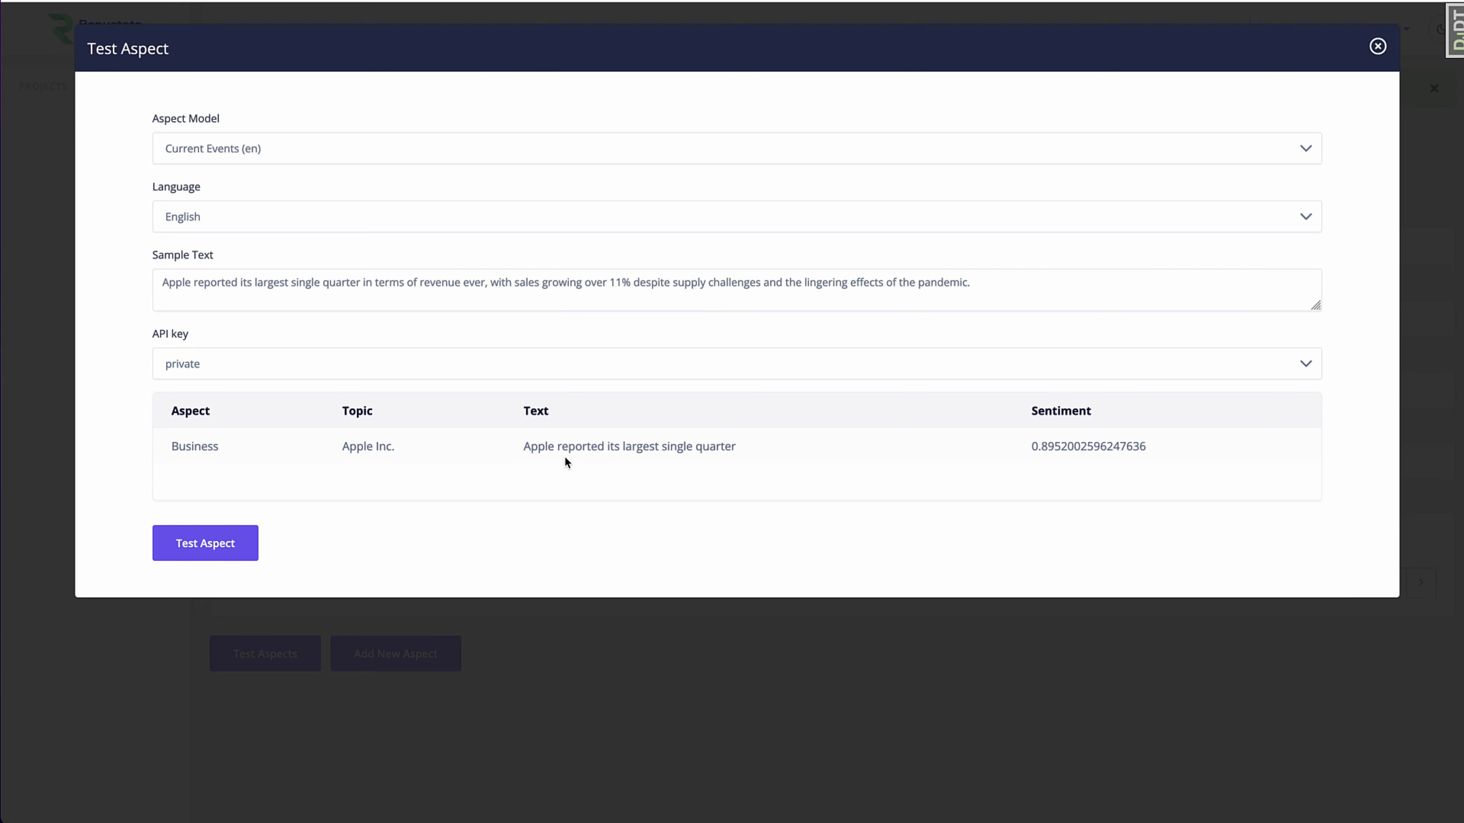